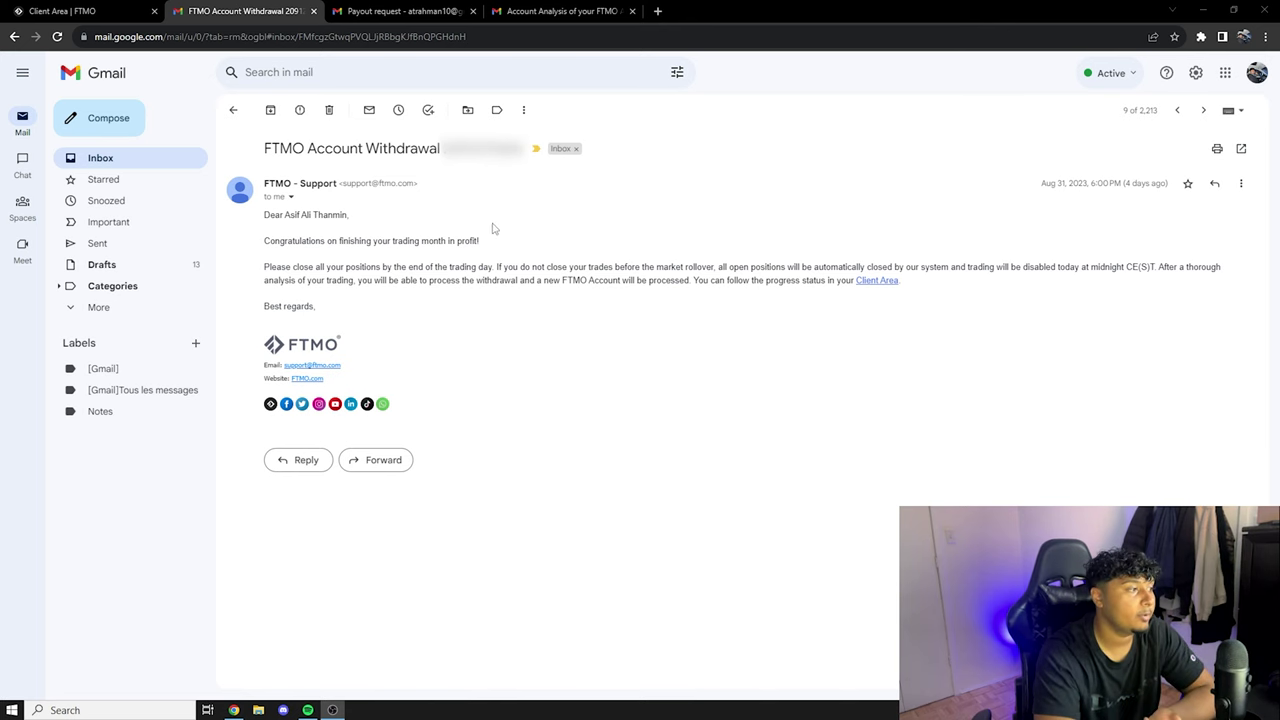
View the Payout request e-mail and the e-mail with the FTMO account analysis.
click(400, 10)
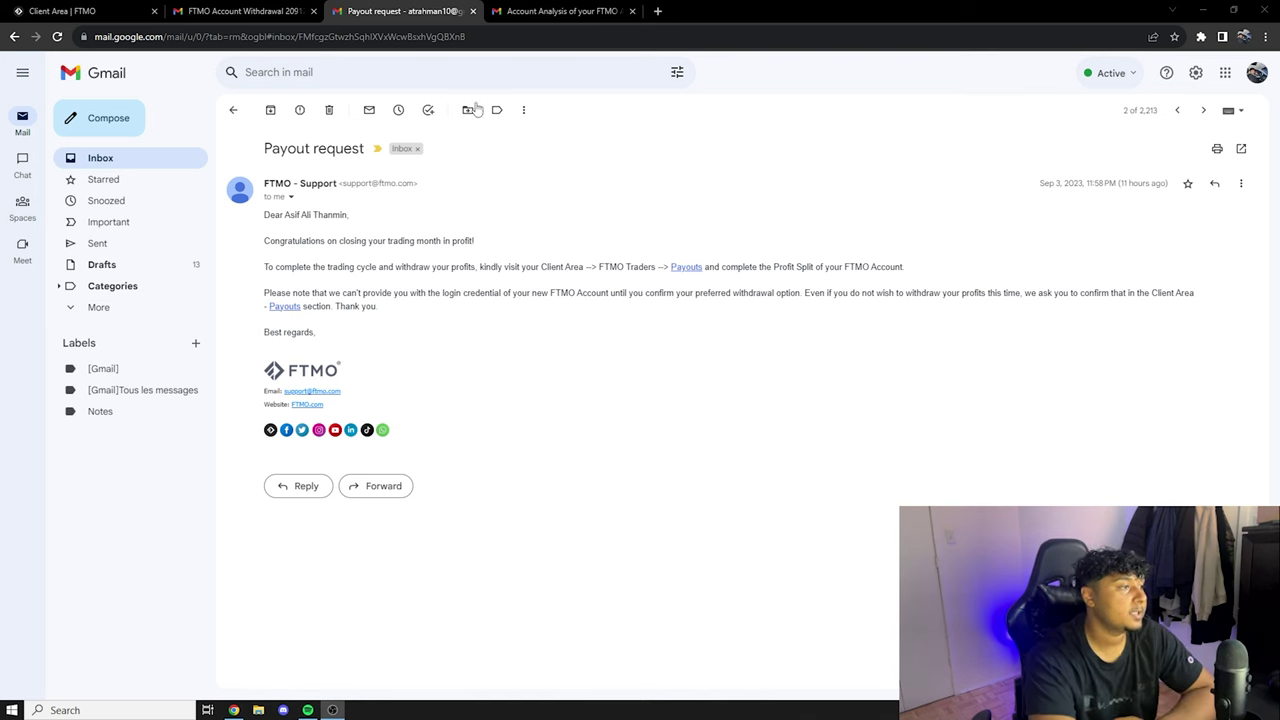
click(540, 9)
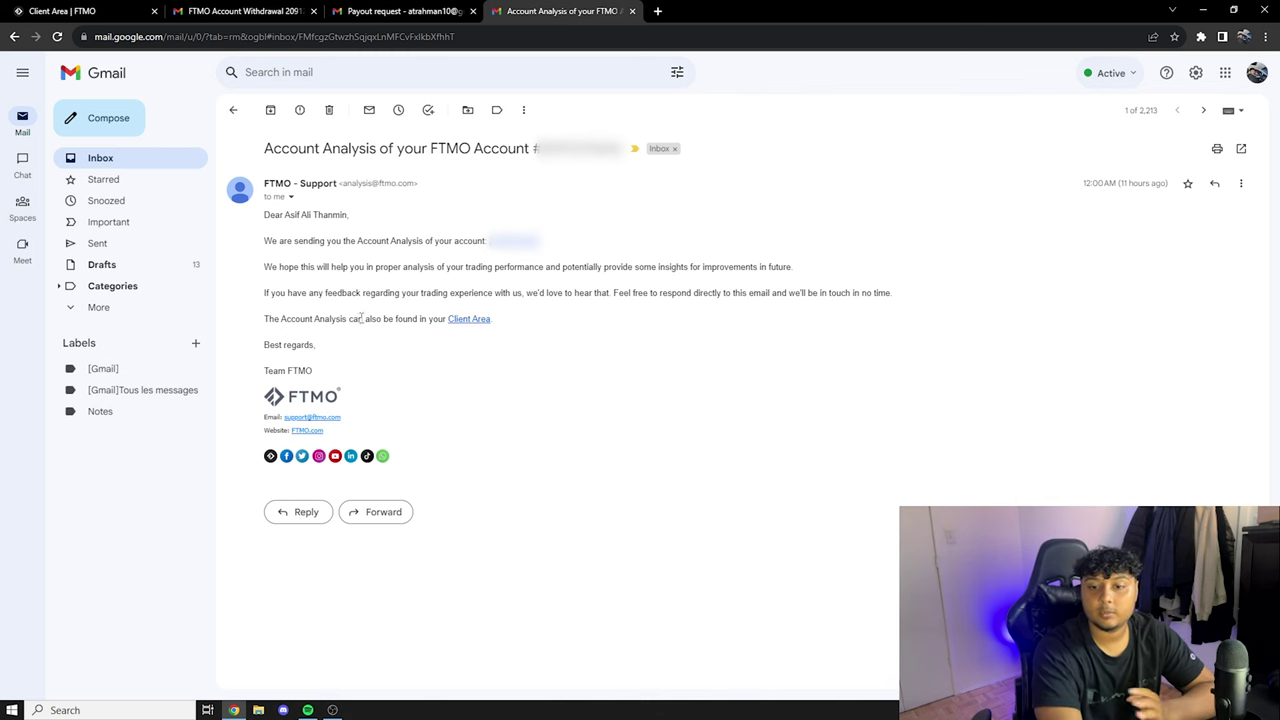
Switch to the FTMO Client Area and review the profit split and pending payout notifications and the FTMO Account's balance.
click(45, 9)
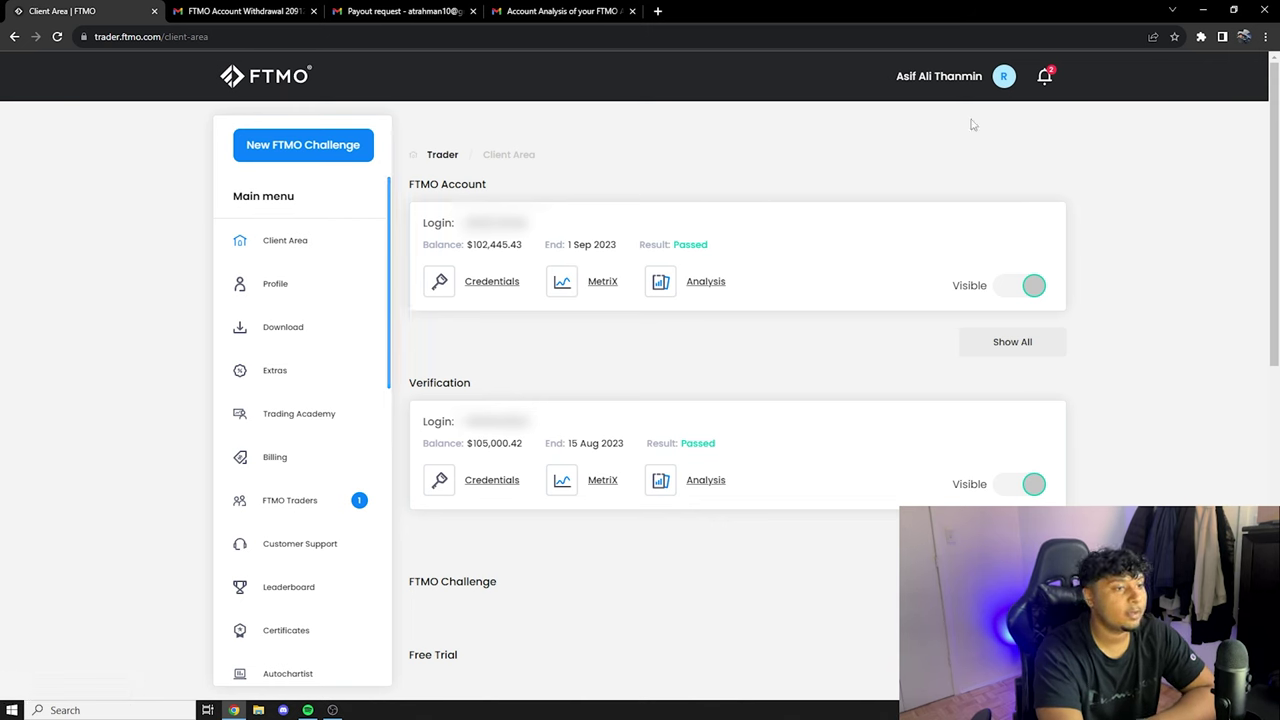
click(1048, 78)
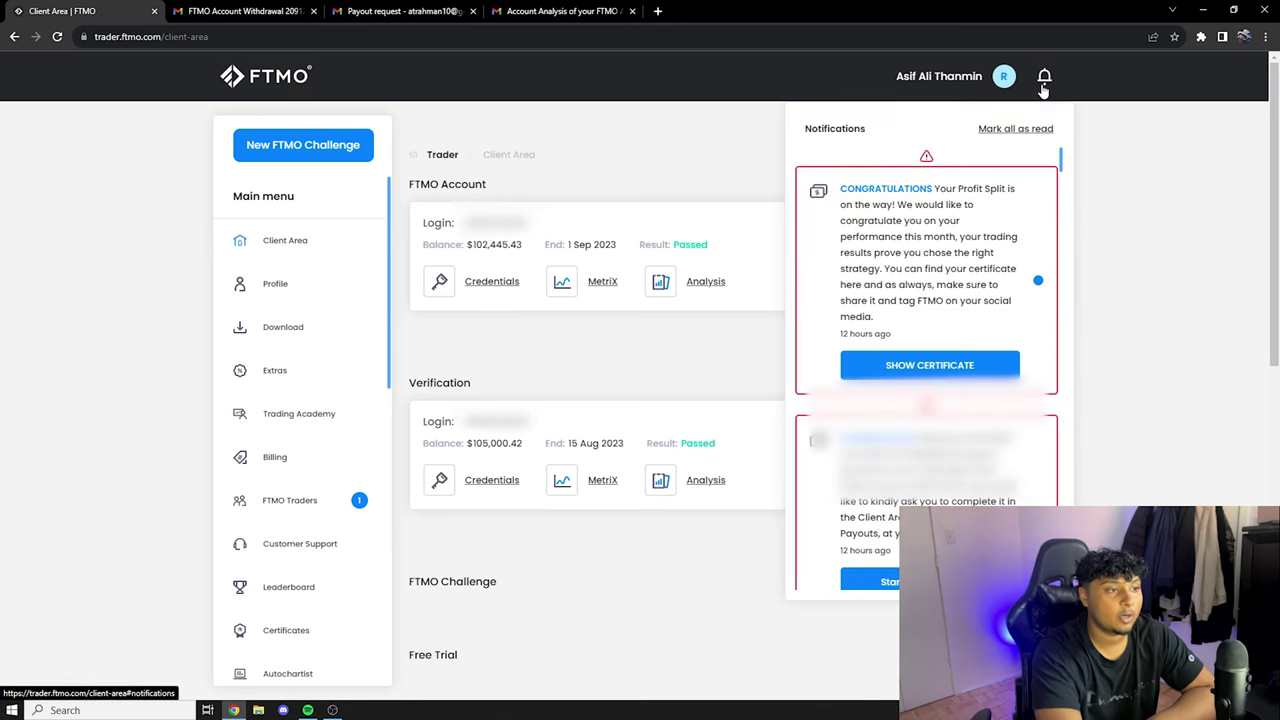
scroll(968, 372, down, 1)
scroll(980, 300, up, 1)
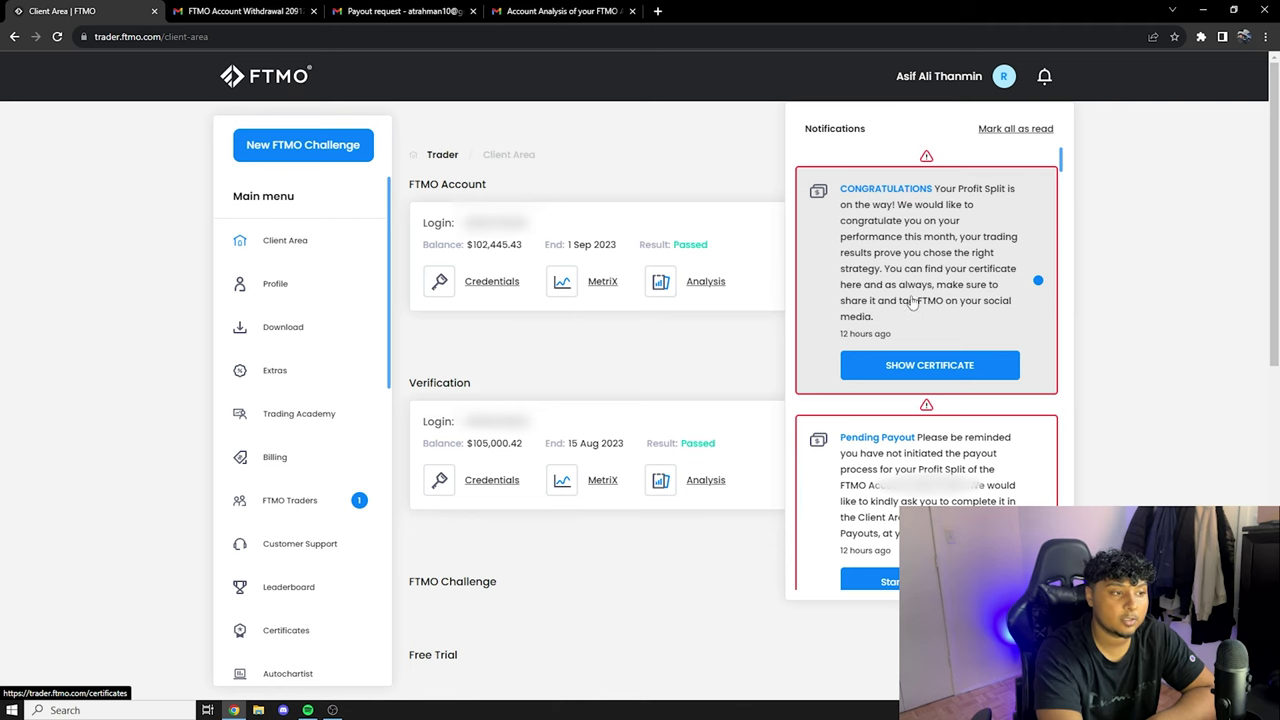
scroll(965, 288, down, 2)
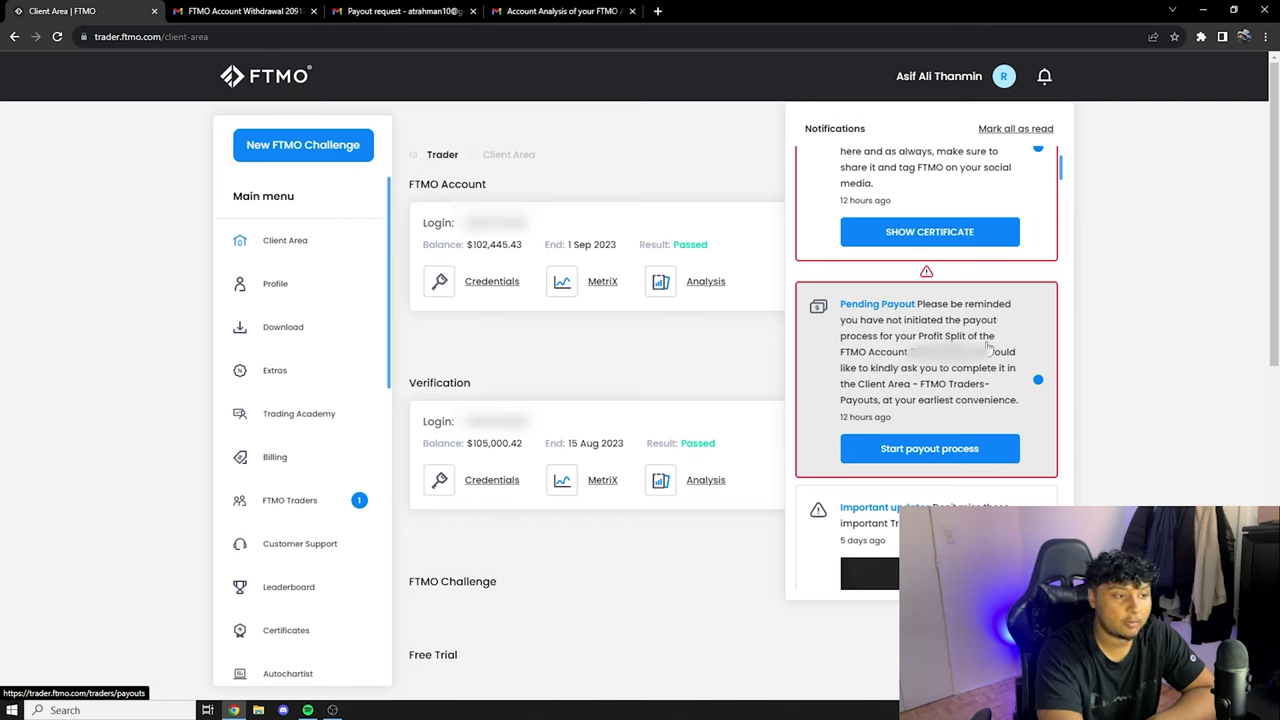
click(609, 240)
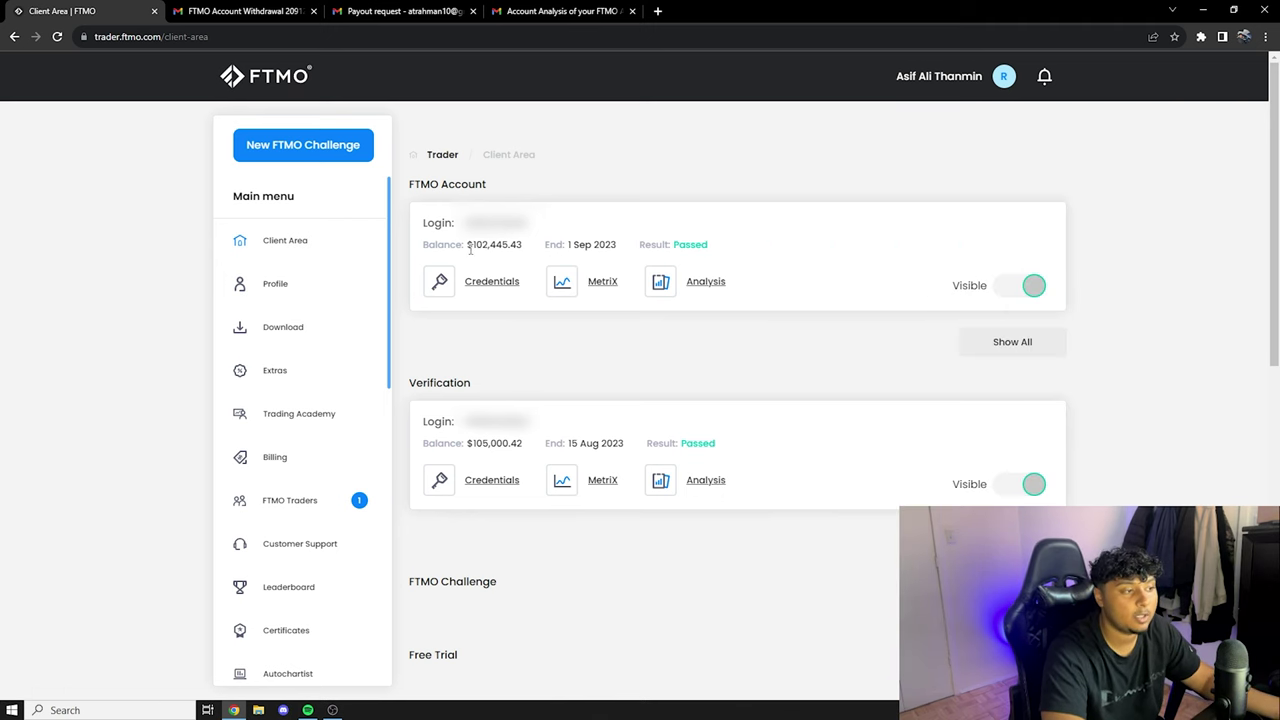
drag(475, 245, 508, 246)
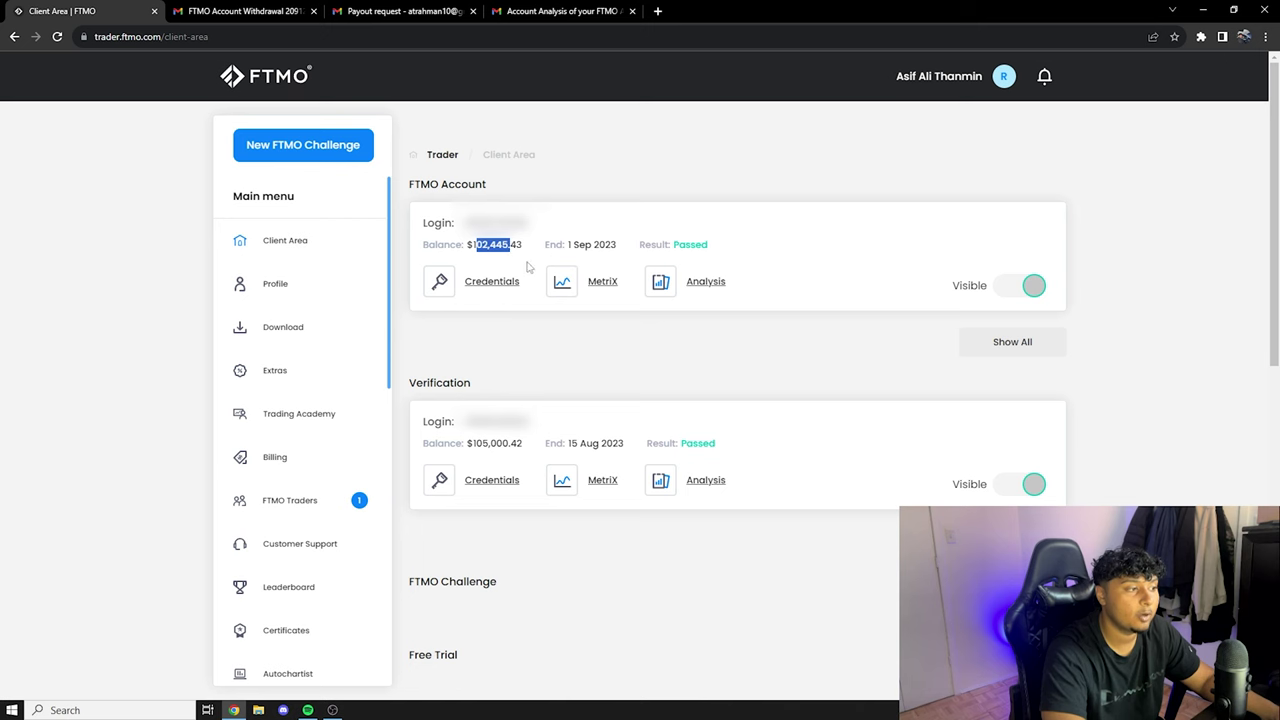
click(527, 252)
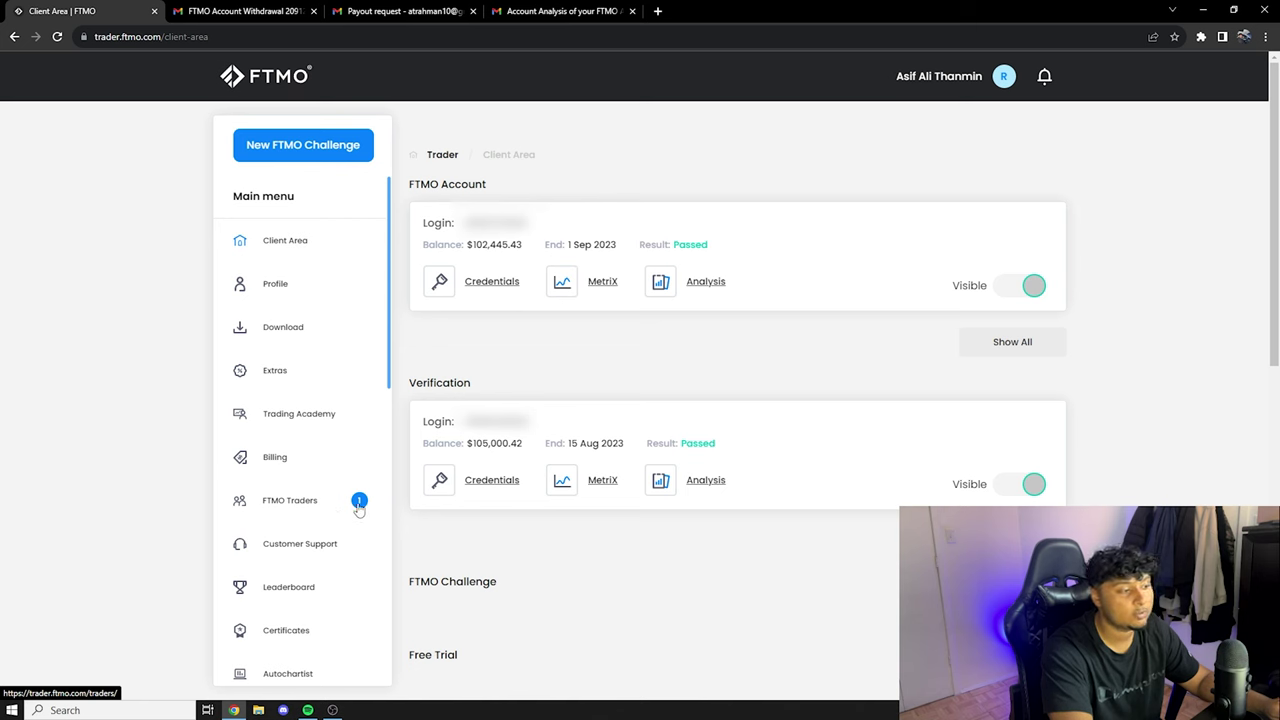
Go to the FTMO Traders payouts and start processing the profit split awaiting action.
click(287, 507)
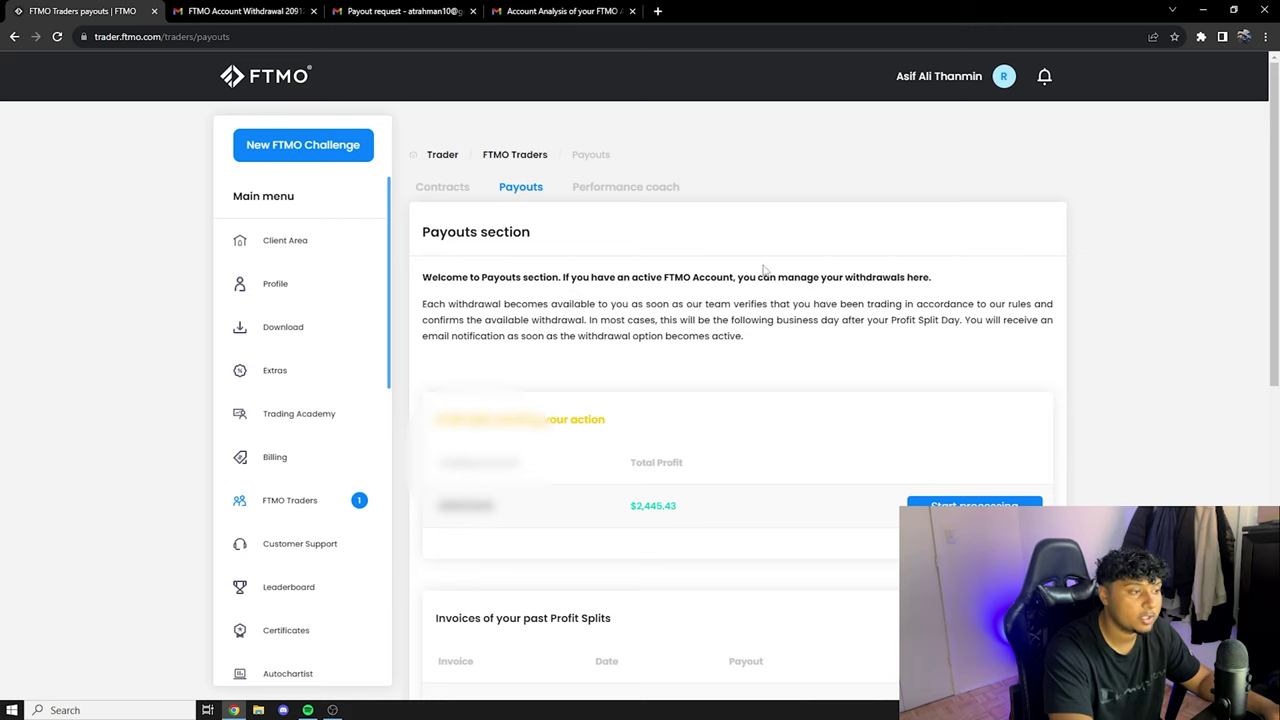
scroll(720, 290, down, 1)
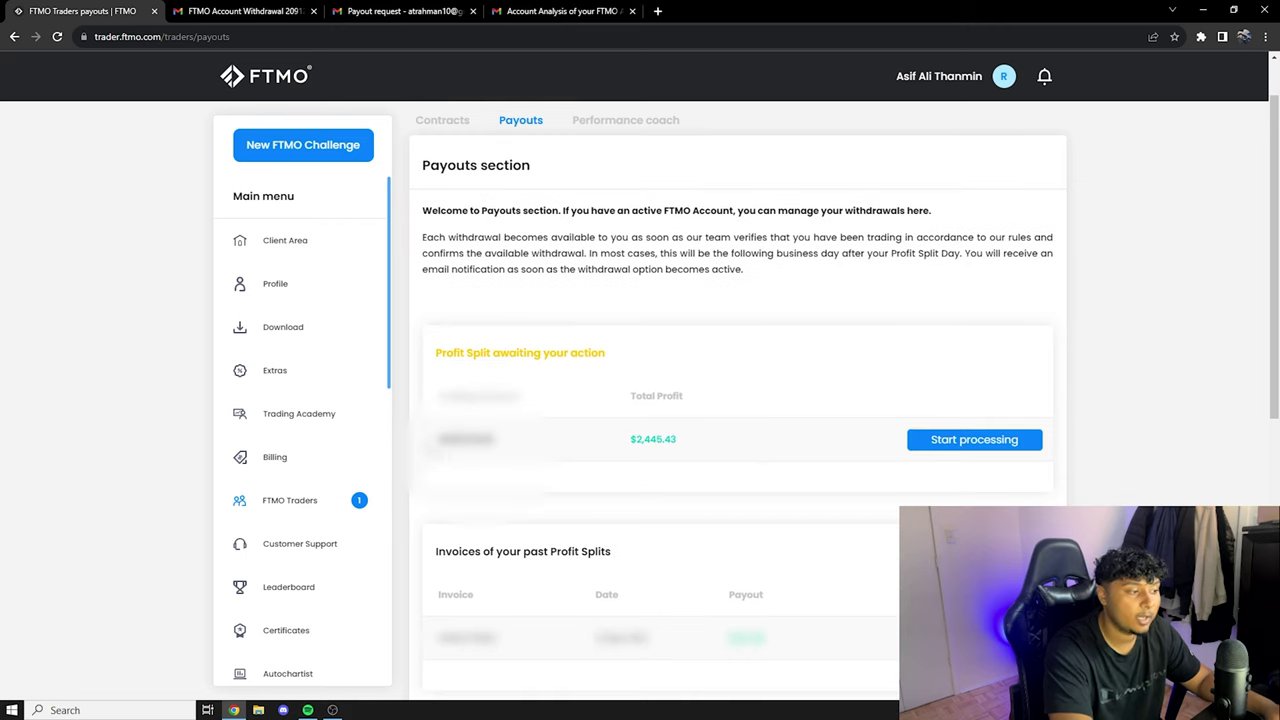
double_click(641, 439)
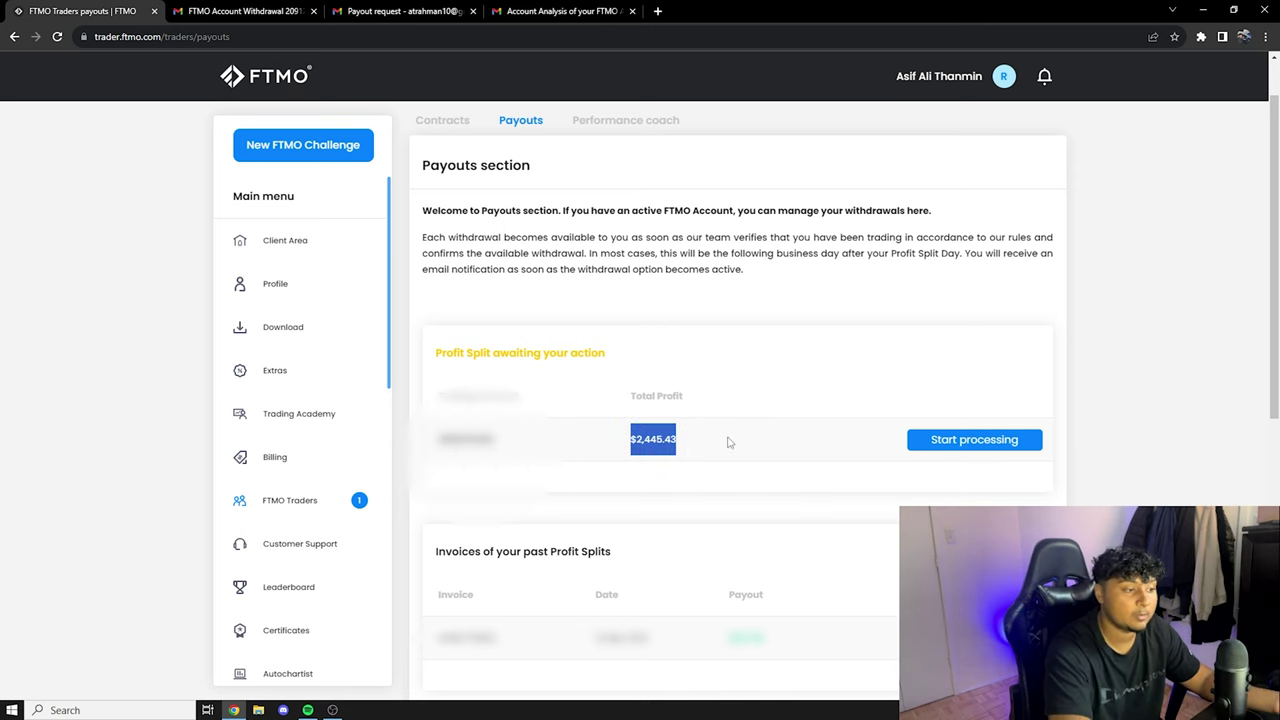
click(729, 442)
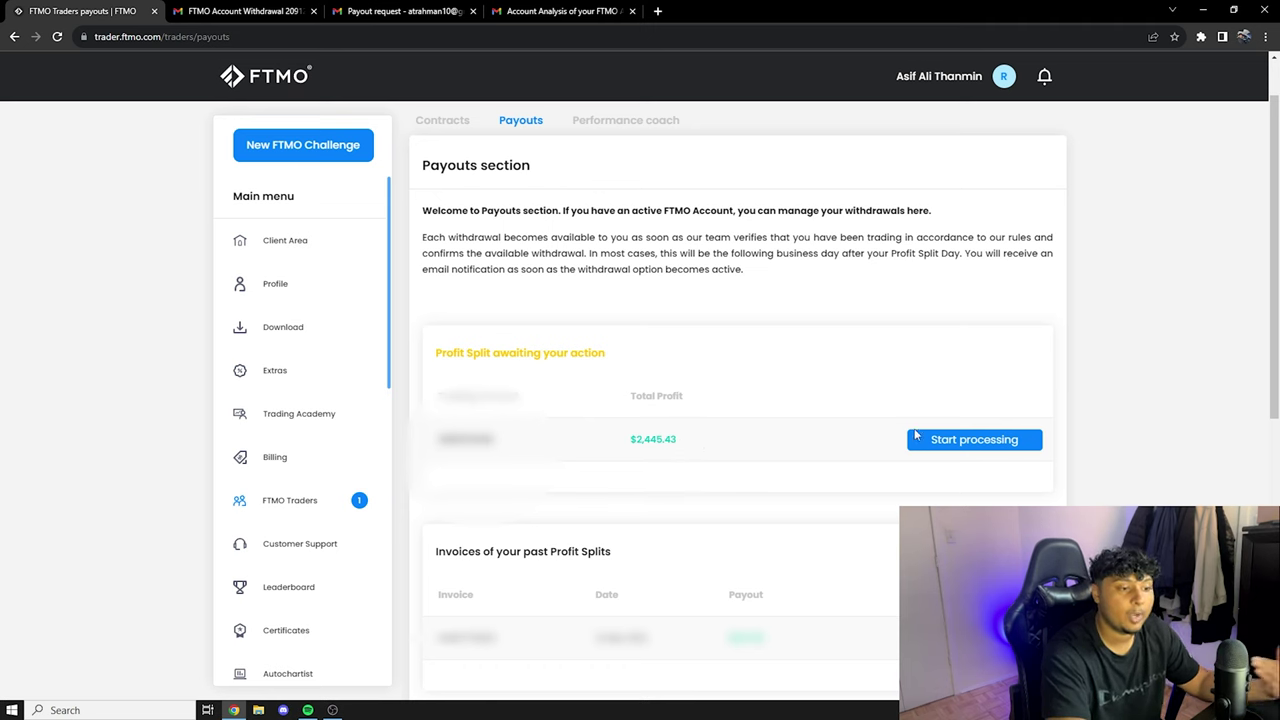
click(935, 442)
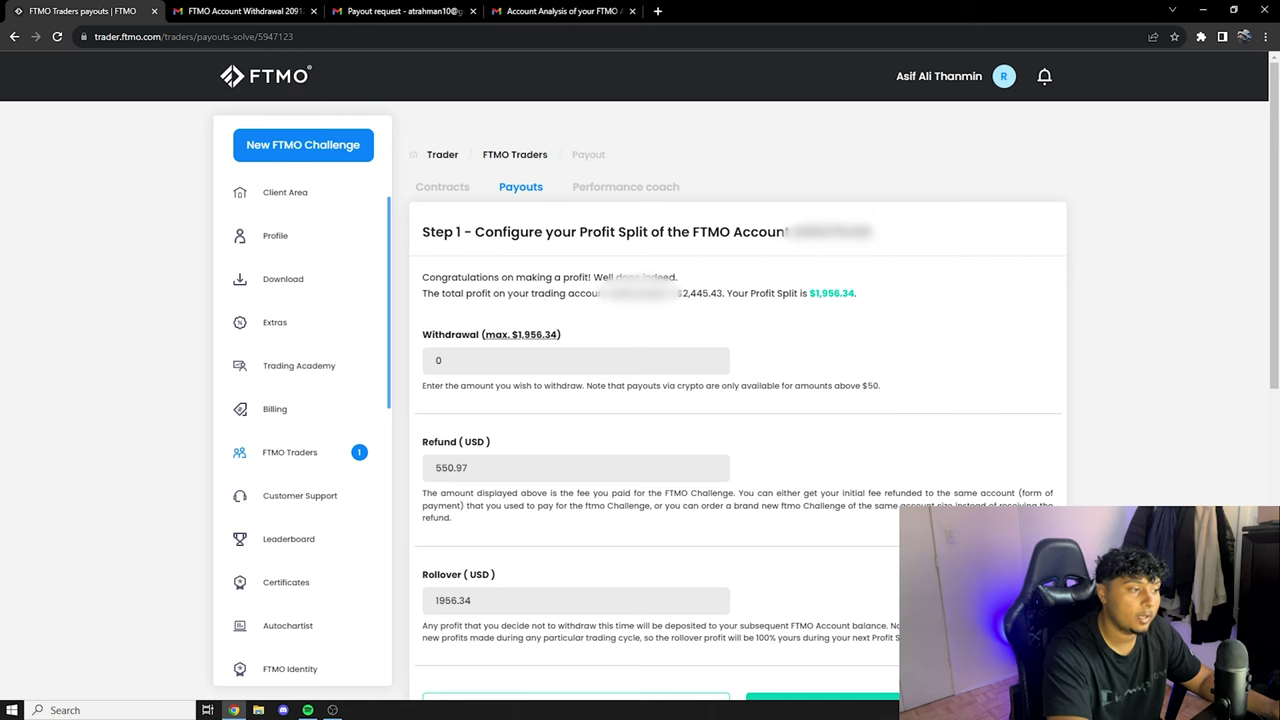
Set the profit split withdrawal to the maximum amount of 1956.34 USD.
drag(679, 294, 692, 298)
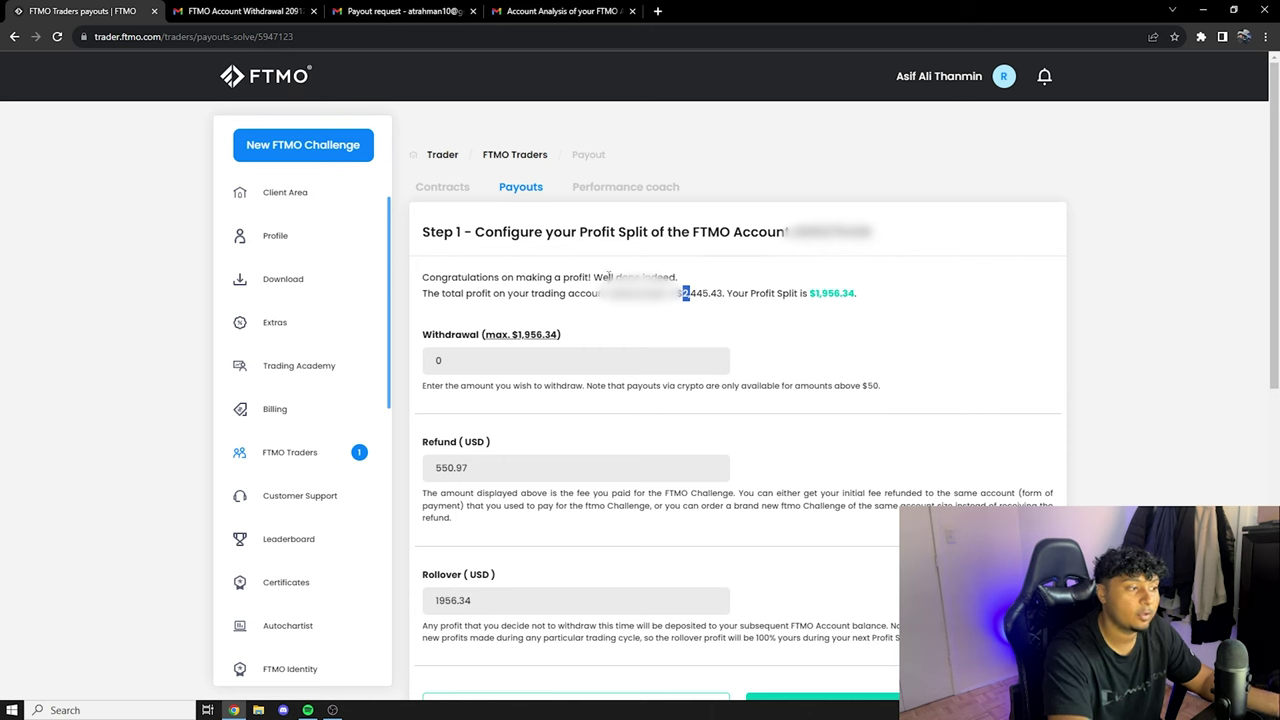
click(535, 335)
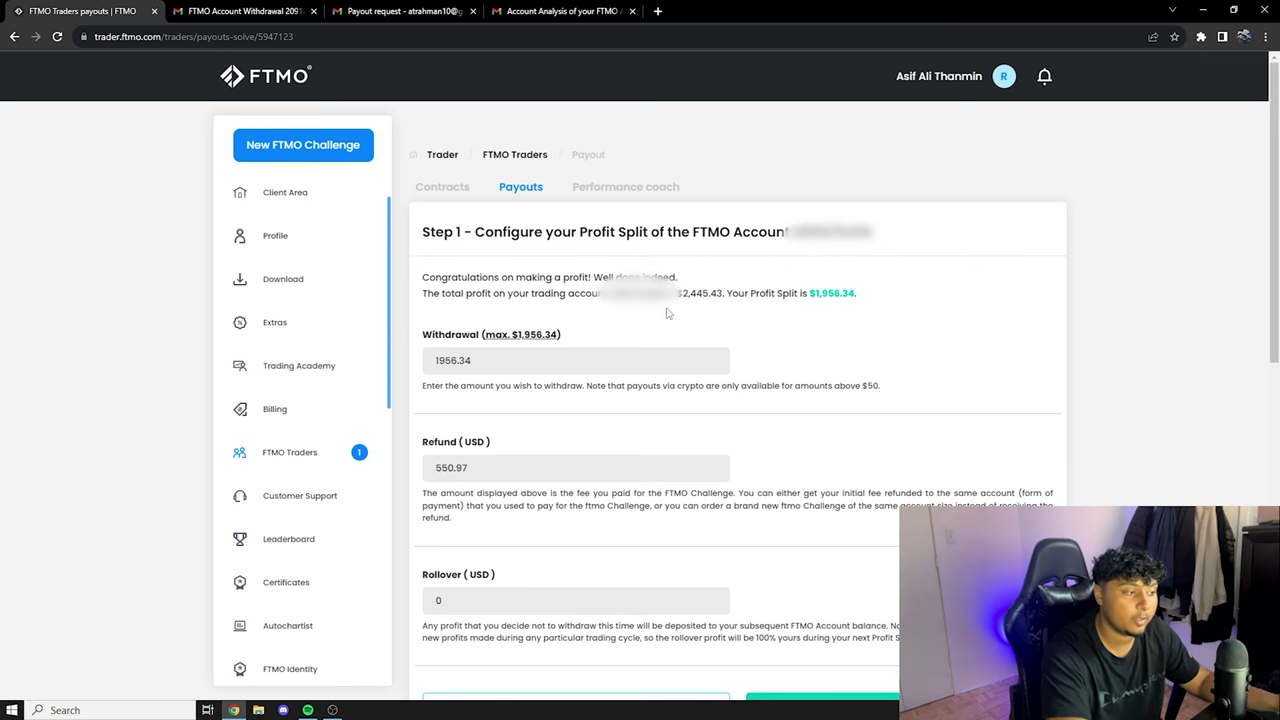
scroll(778, 322, down, 2)
scroll(785, 322, down, 1)
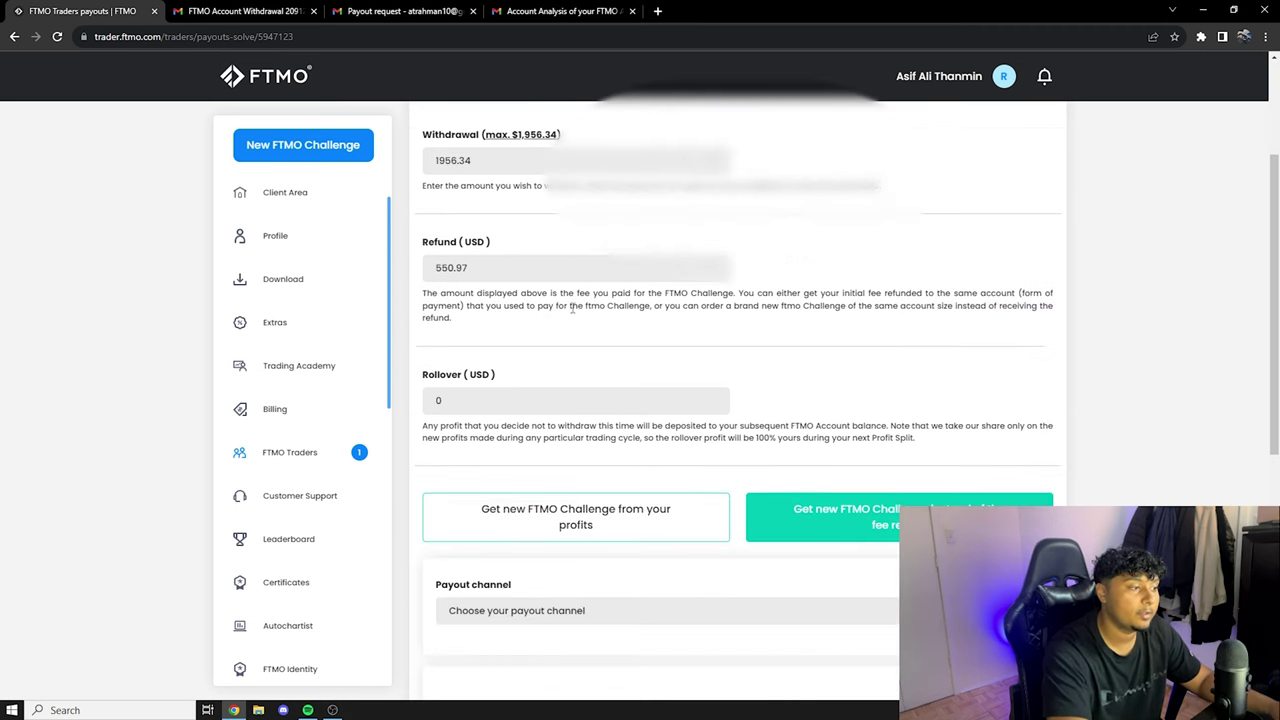
scroll(420, 274, up, 1)
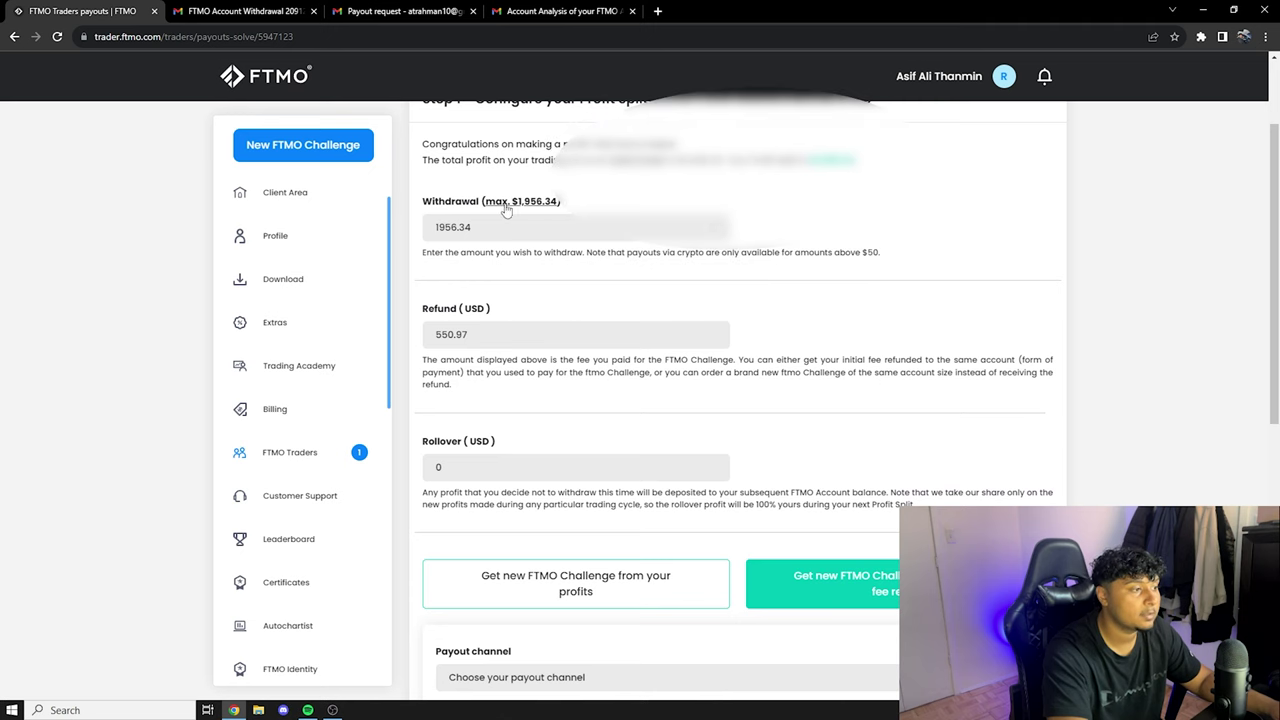
scroll(524, 203, up, 1)
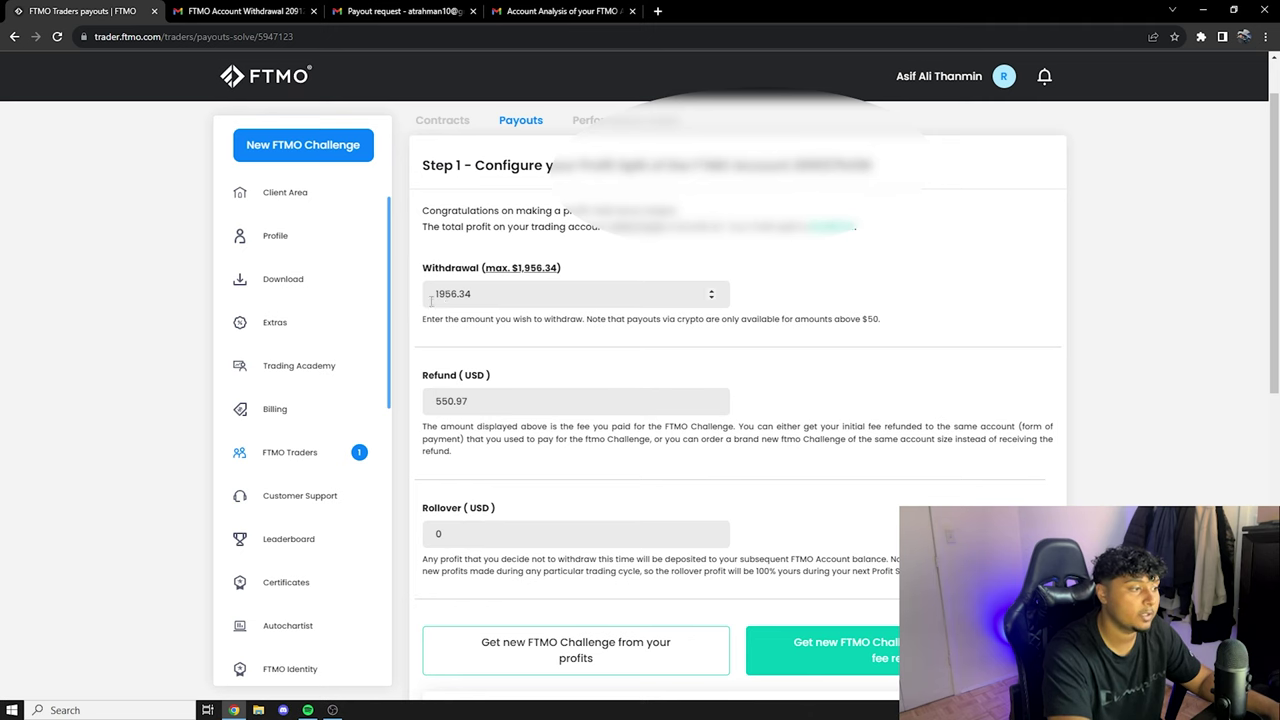
Choose to get a new FTMO Challenge instead of the fee refund.
scroll(428, 325, down, 1)
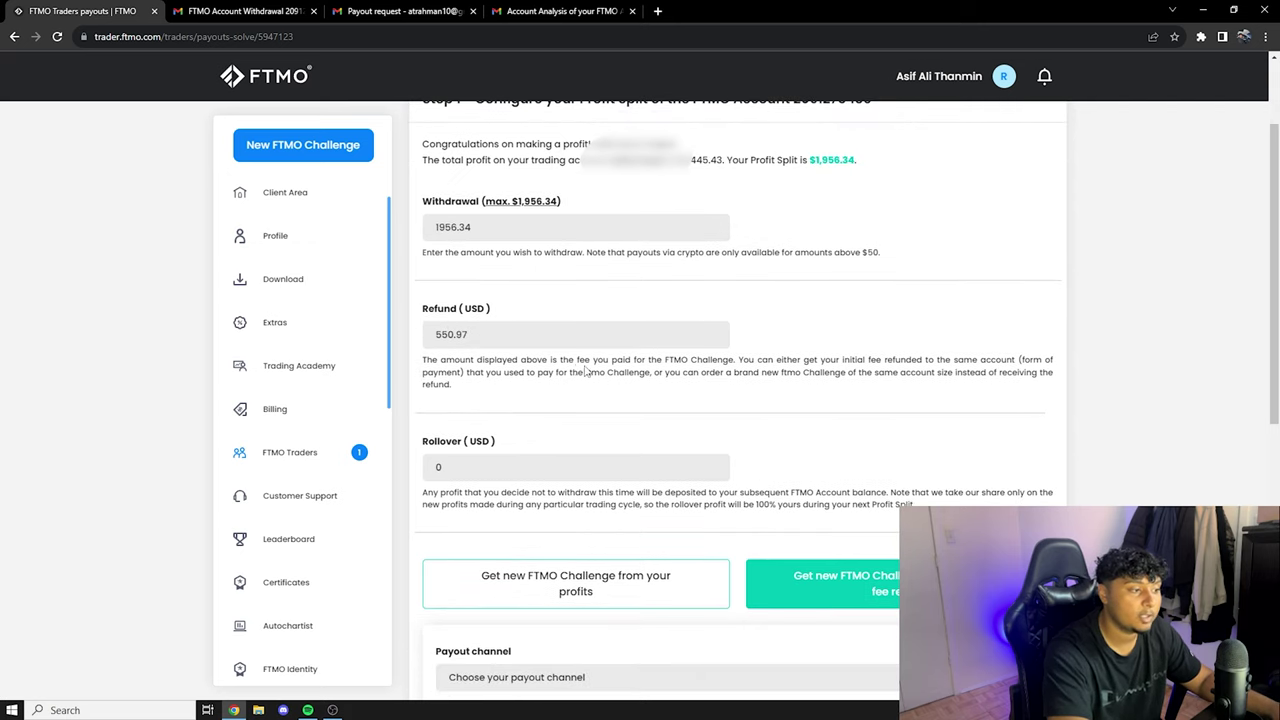
scroll(501, 206, down, 2)
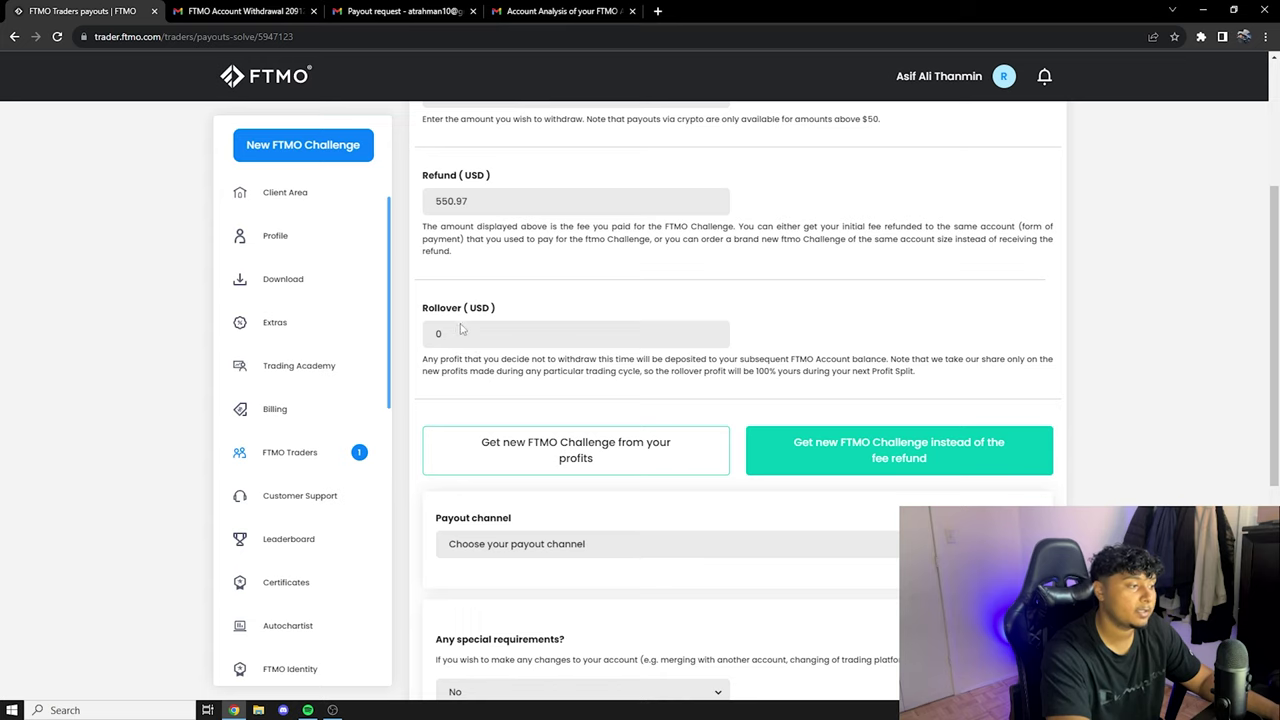
scroll(462, 330, up, 1)
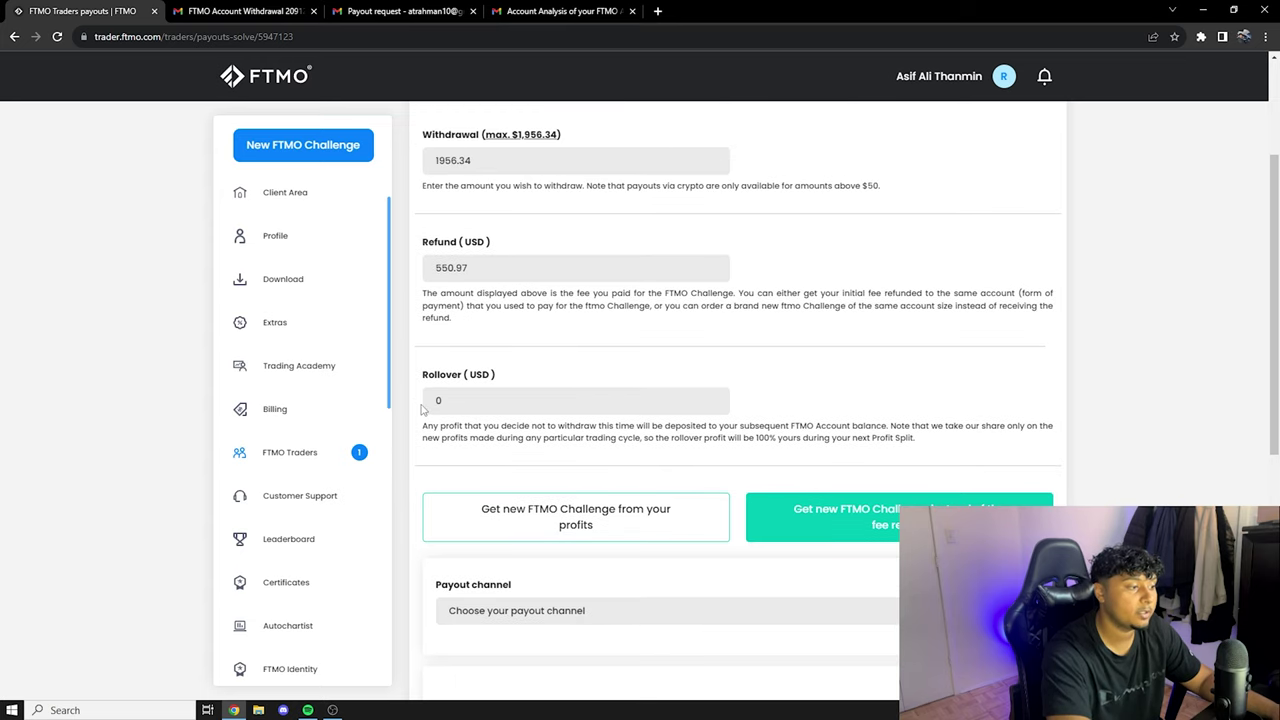
scroll(640, 380, down, 2)
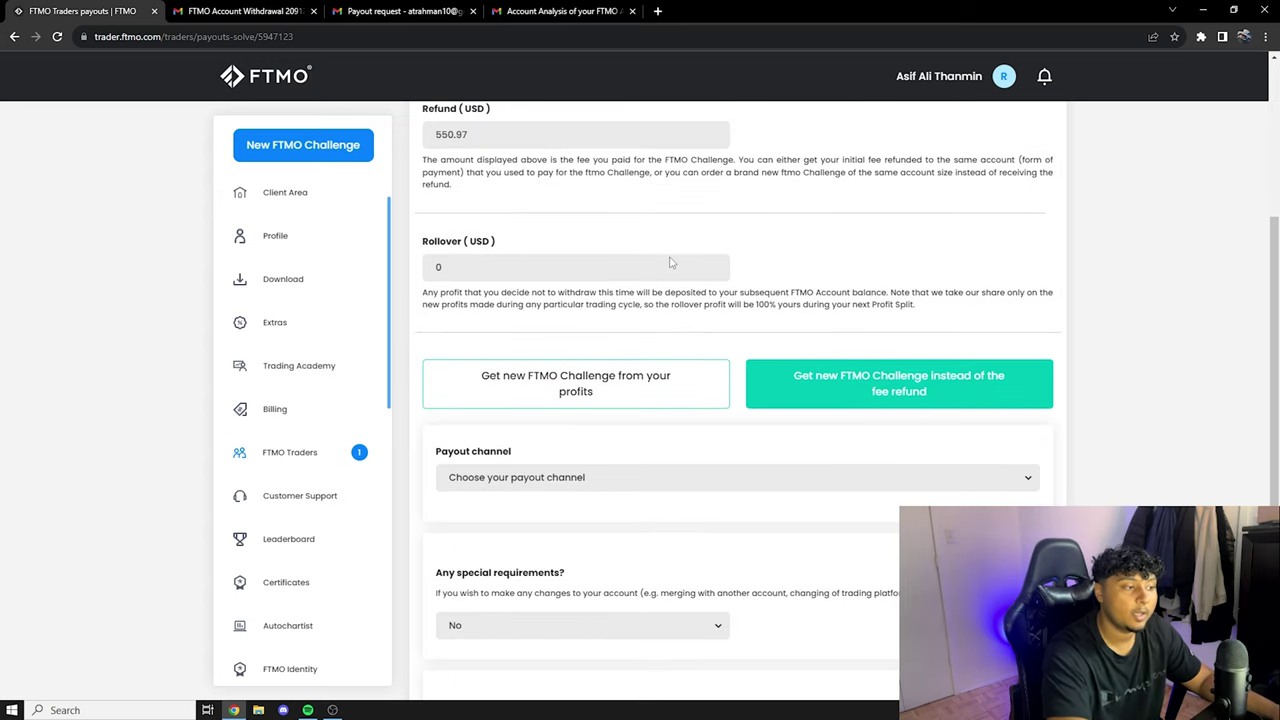
scroll(770, 288, up, 2)
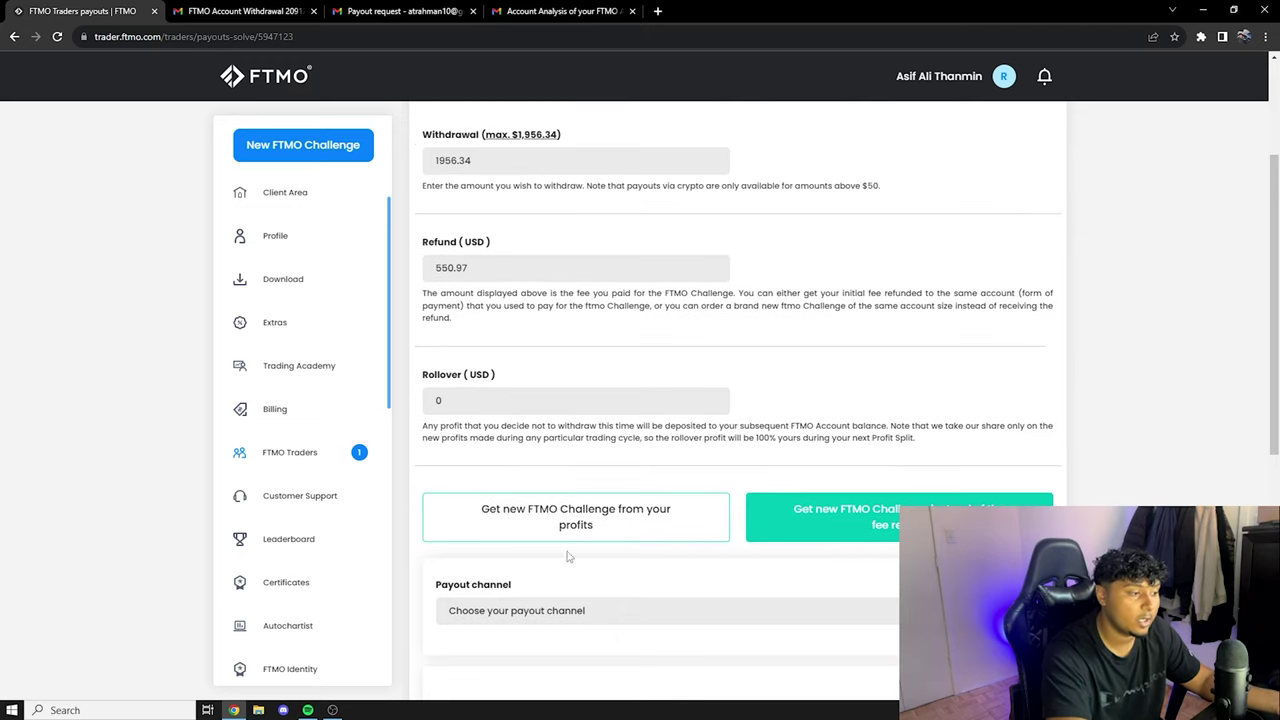
scroll(567, 557, down, 1)
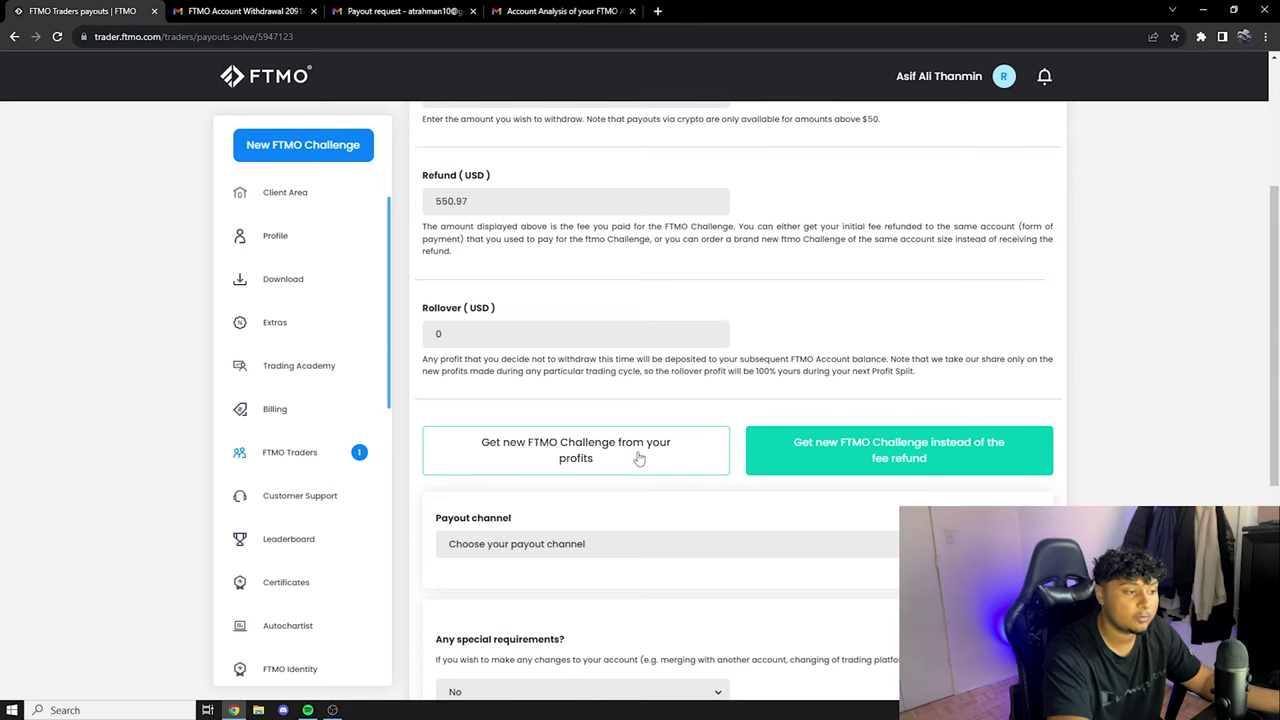
scroll(639, 457, up, 1)
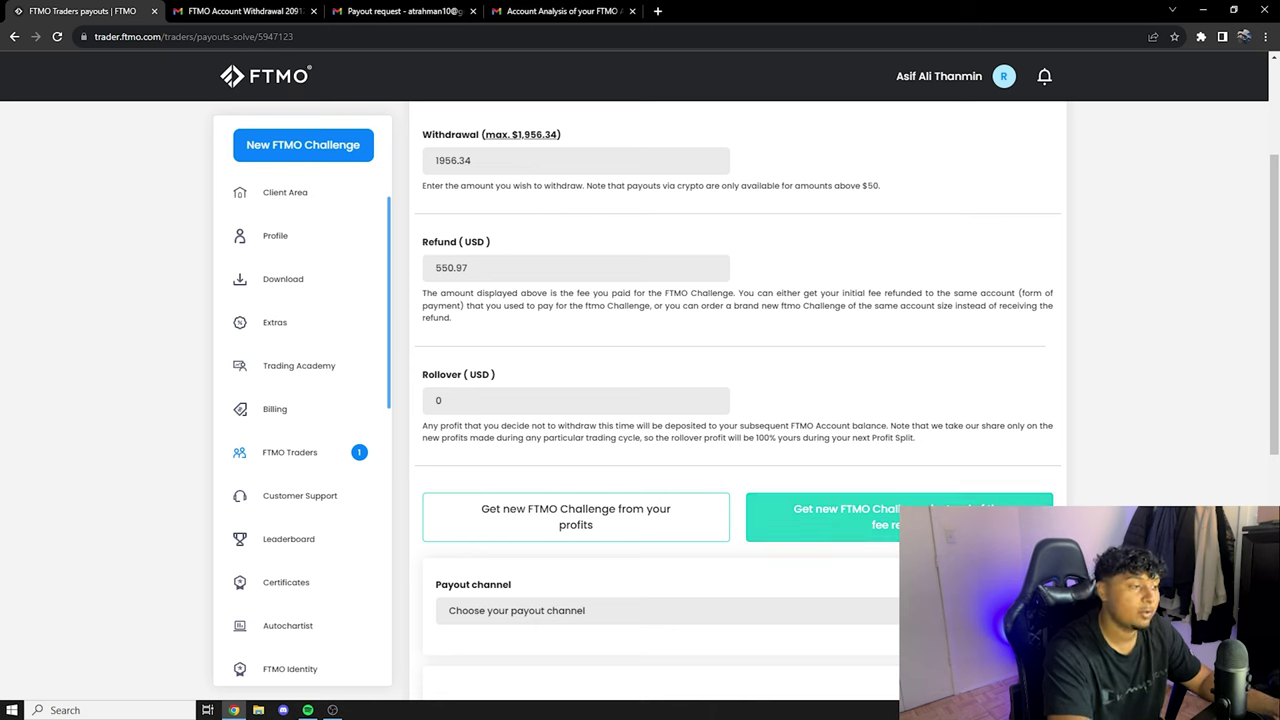
click(880, 516)
scroll(875, 355, down, 3)
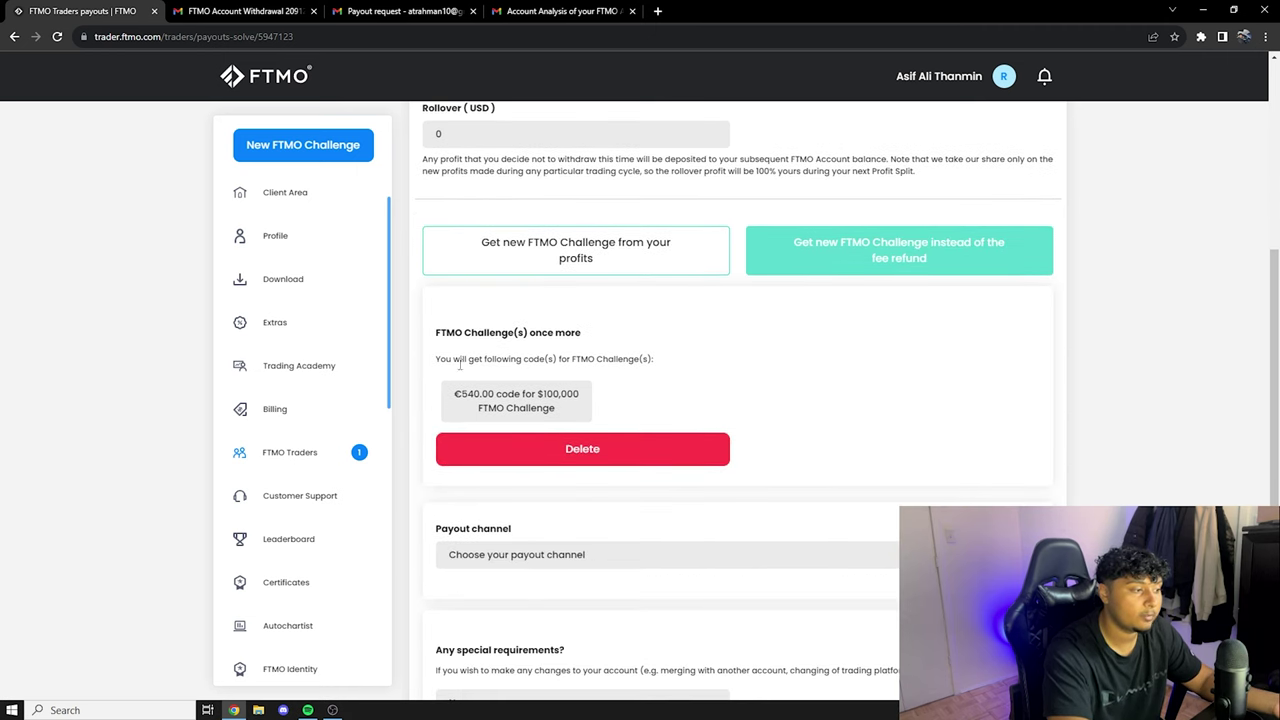
scroll(565, 335, down, 1)
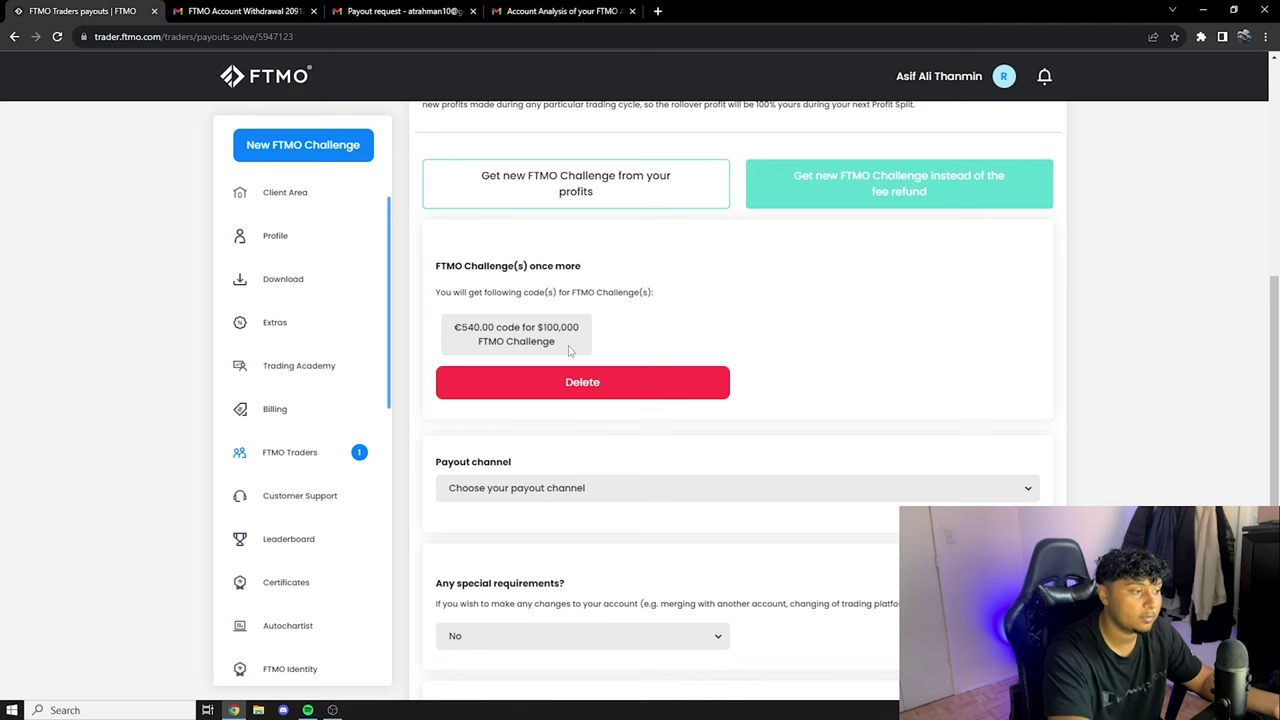
Set the payout channel to Bank Transfer with SWIFT as the type of transfer.
scroll(573, 330, down, 1)
scroll(771, 333, down, 2)
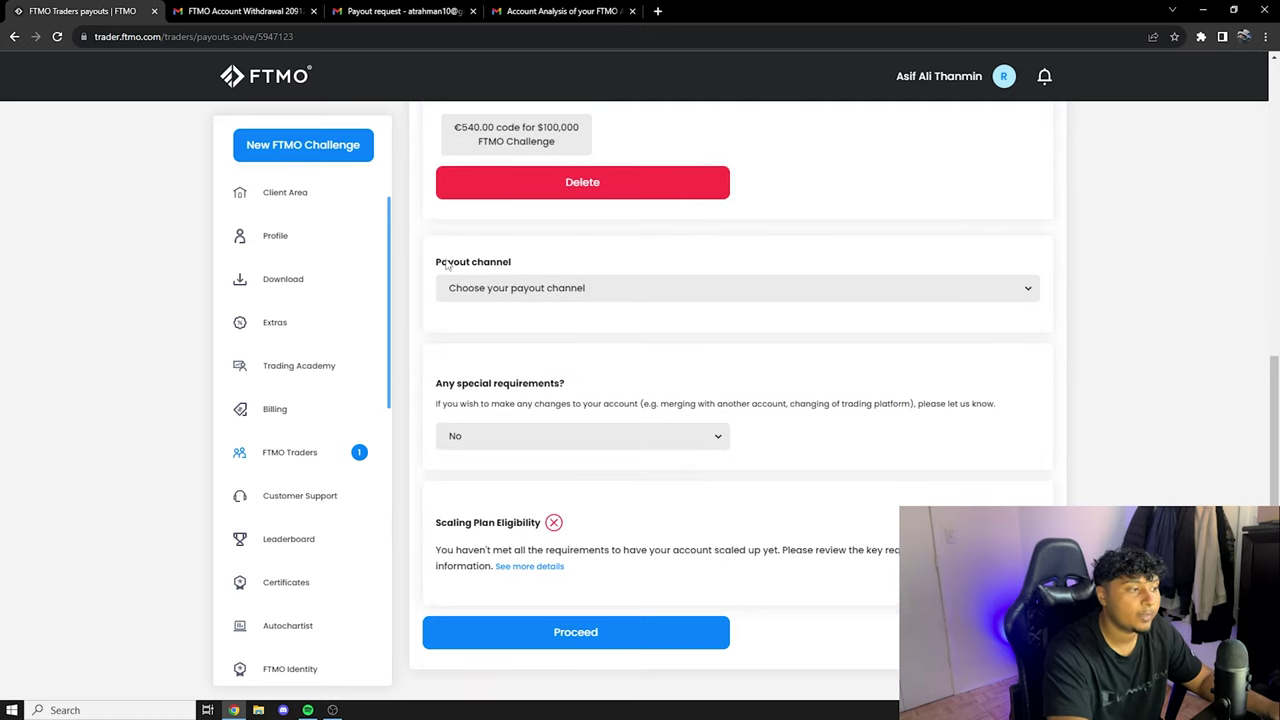
click(533, 293)
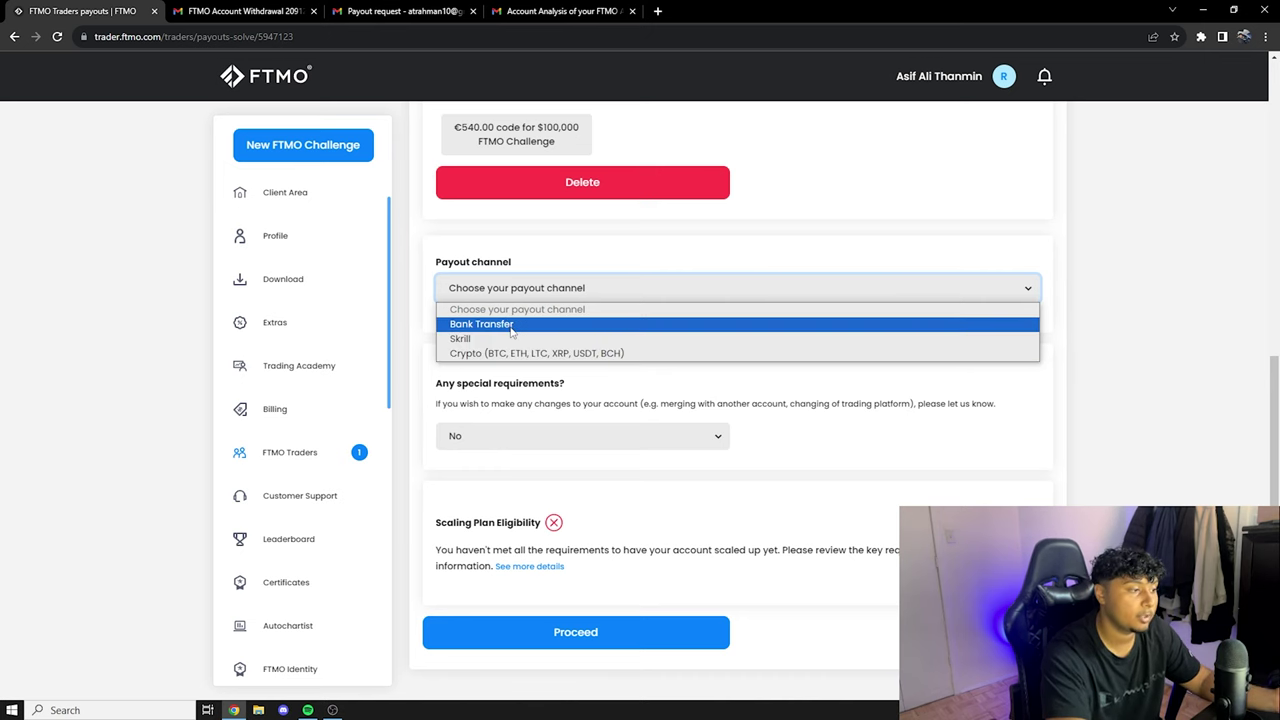
click(511, 326)
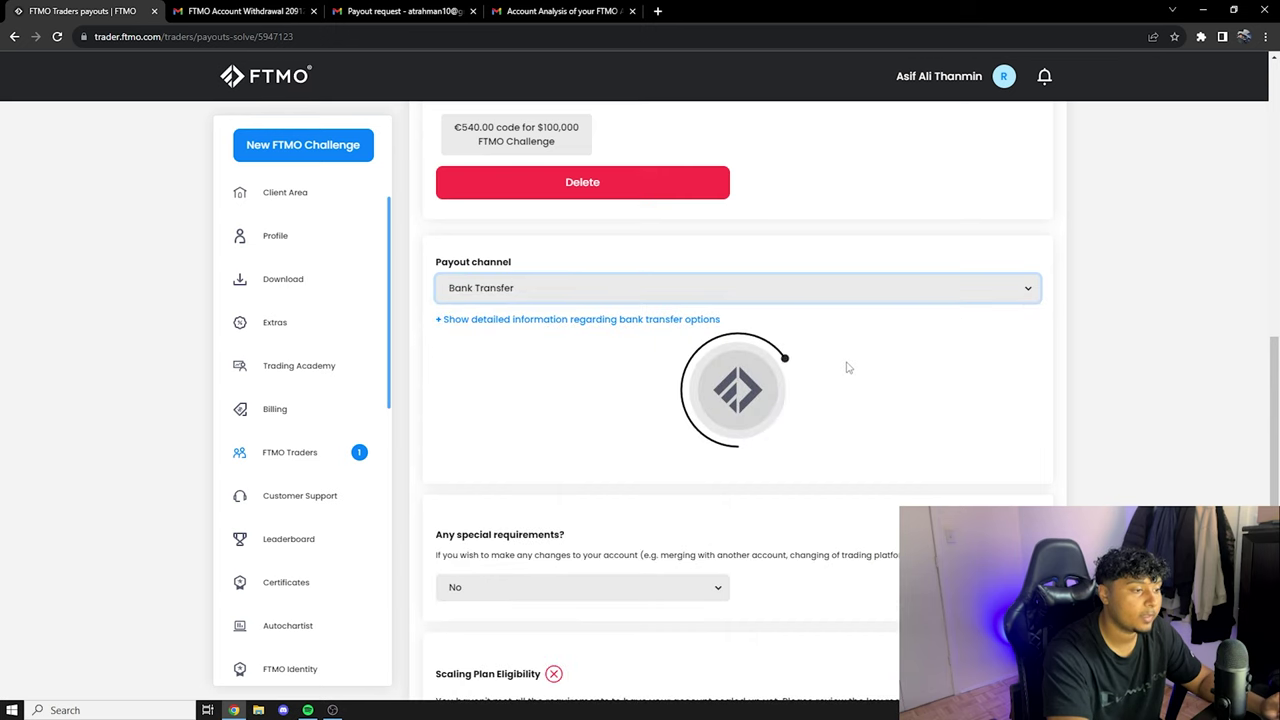
scroll(650, 322, down, 1)
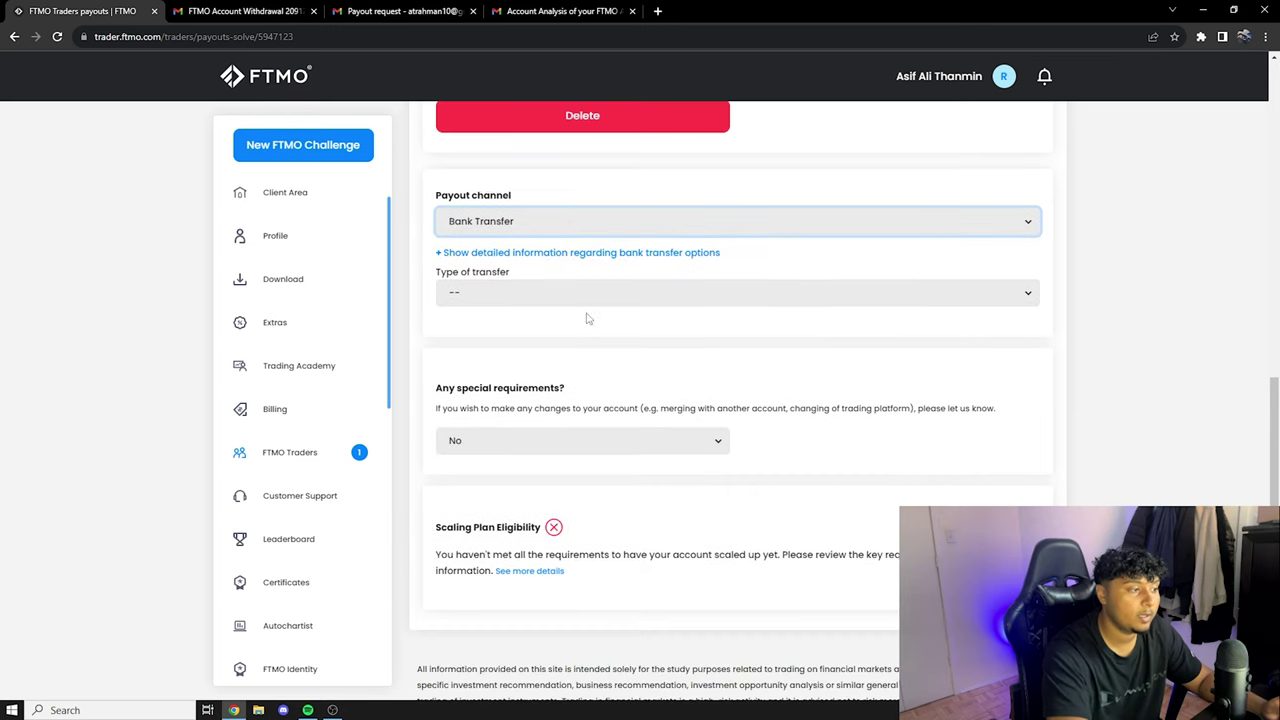
click(545, 308)
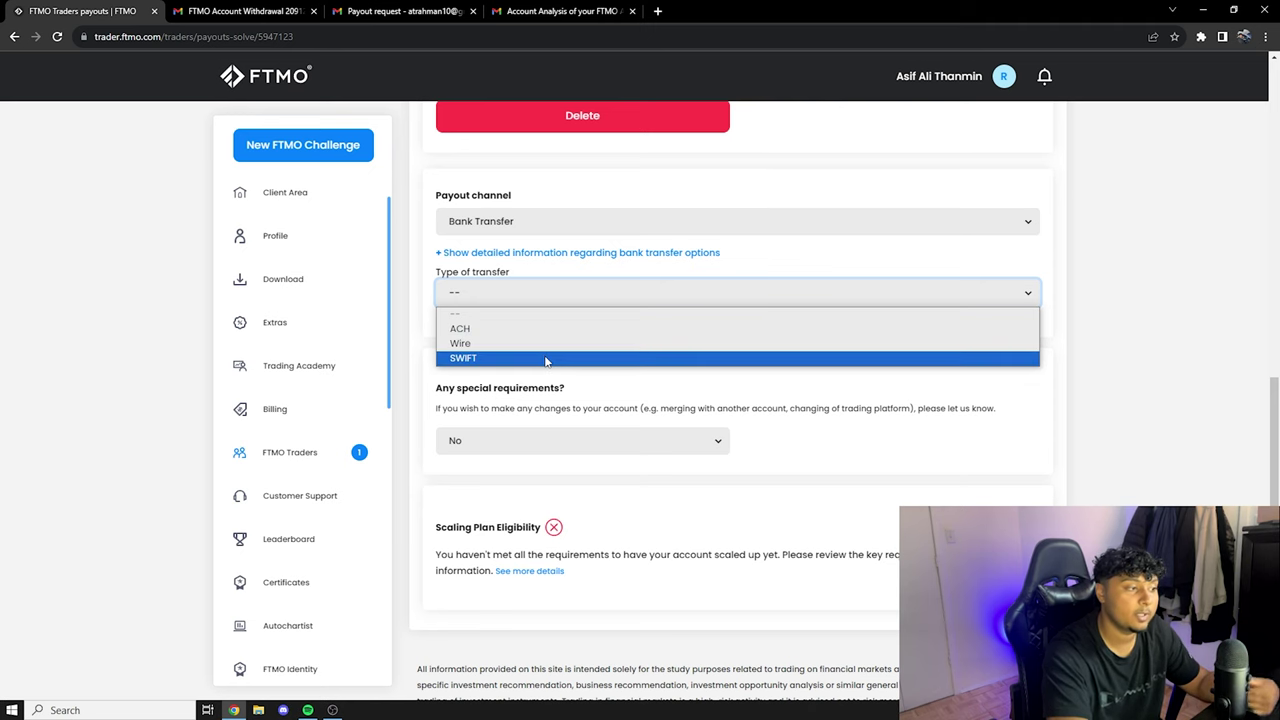
click(546, 358)
Examine the recipient type and bank detail fields of the SWIFT transfer form.
scroll(808, 324, down, 2)
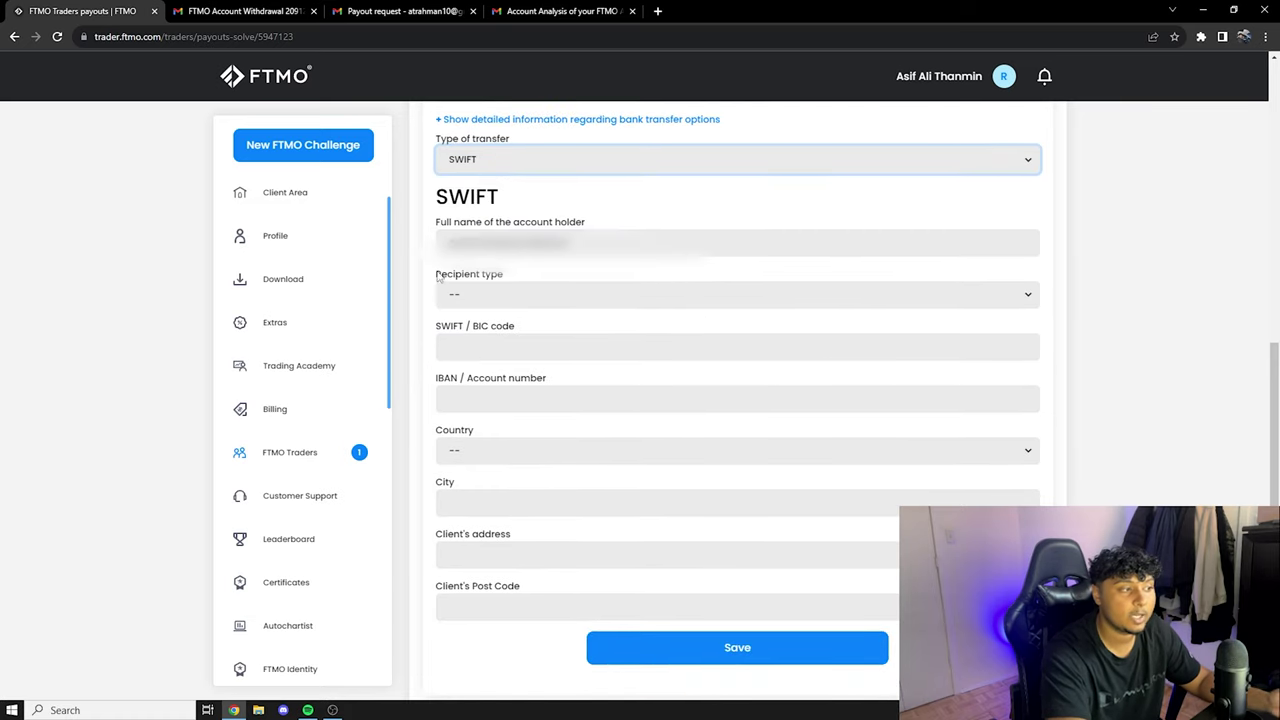
drag(438, 278, 518, 282)
click(488, 336)
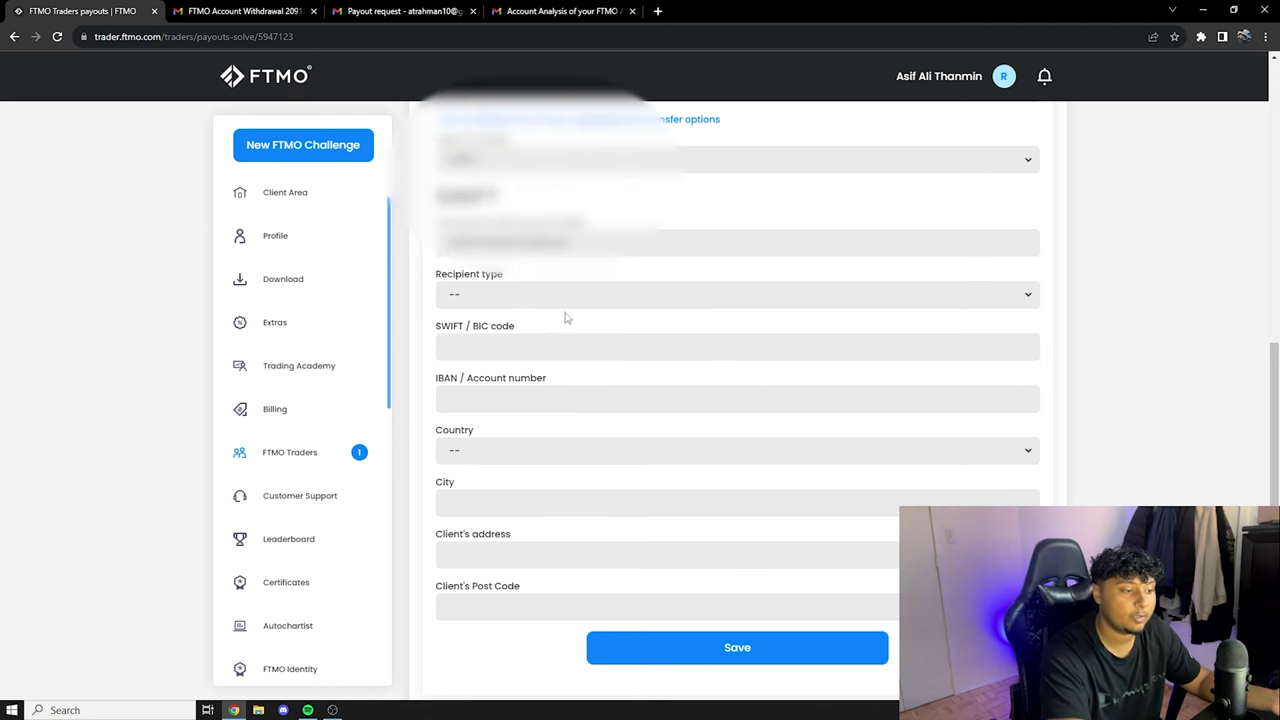
Proceed with the filled-in payout form, keeping special requirements at No, to open the payout confirmation.
scroll(703, 500, down, 4)
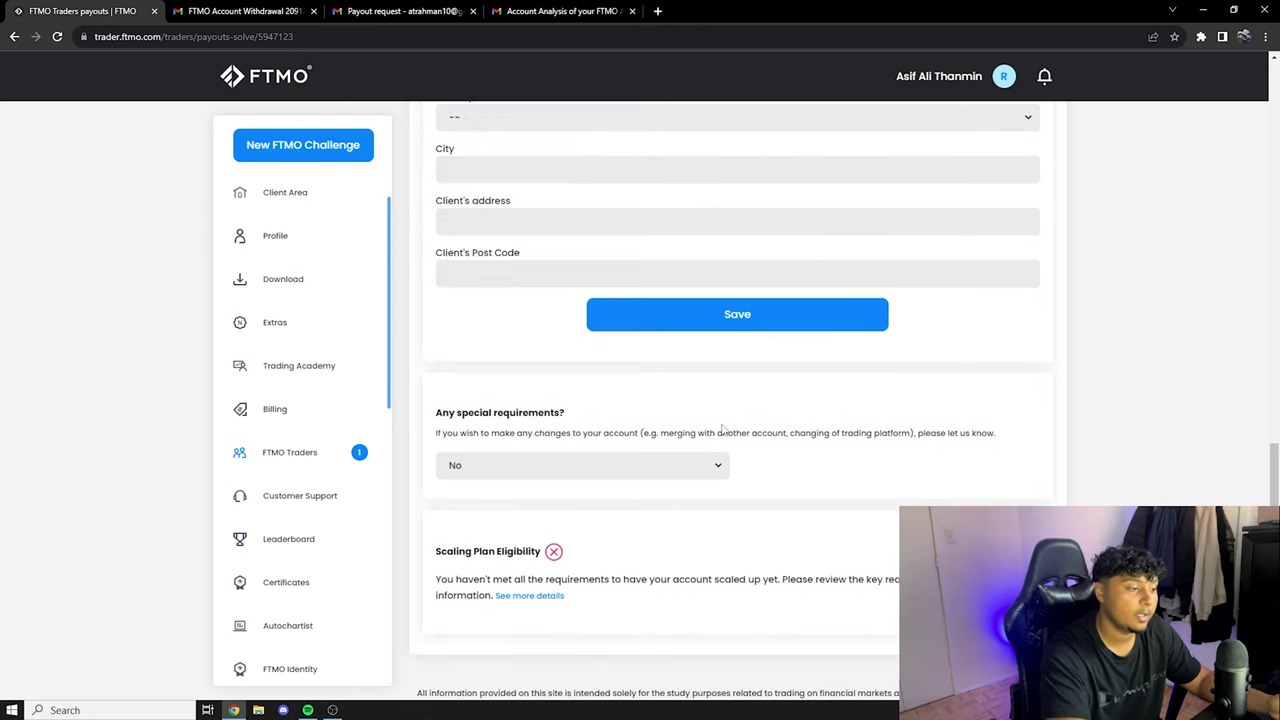
scroll(815, 443, down, 1)
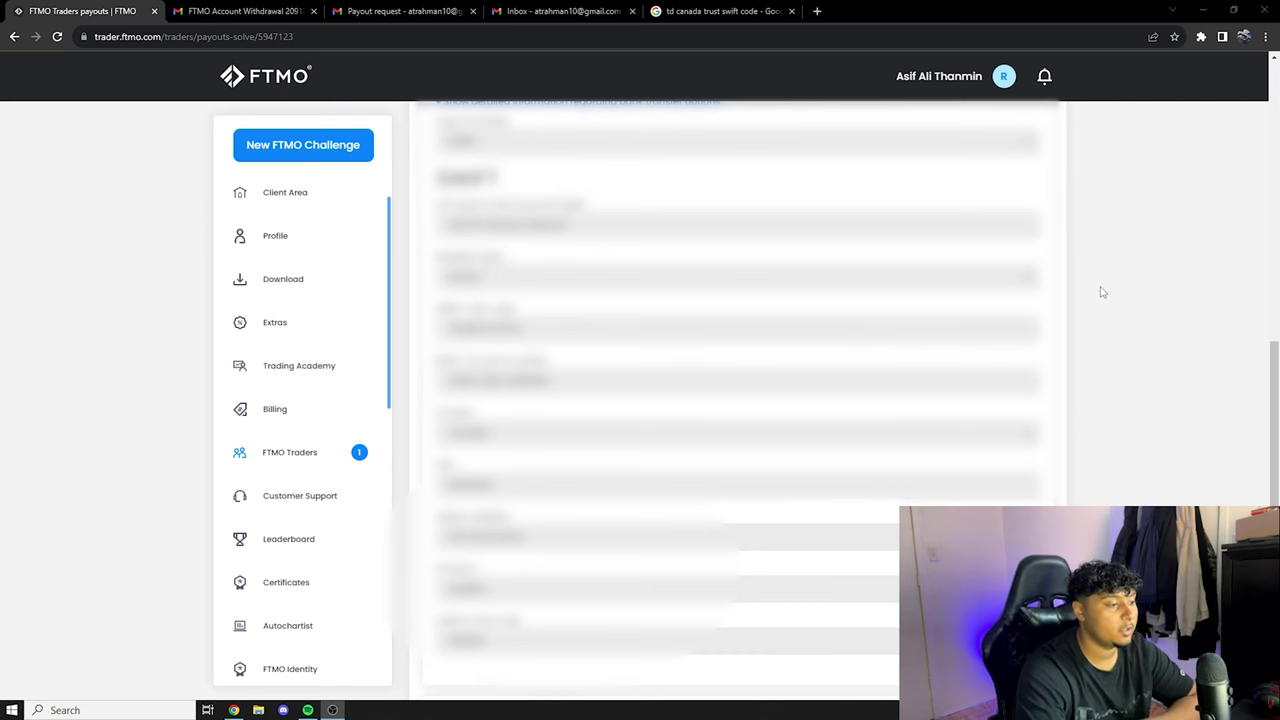
scroll(1090, 305, down, 5)
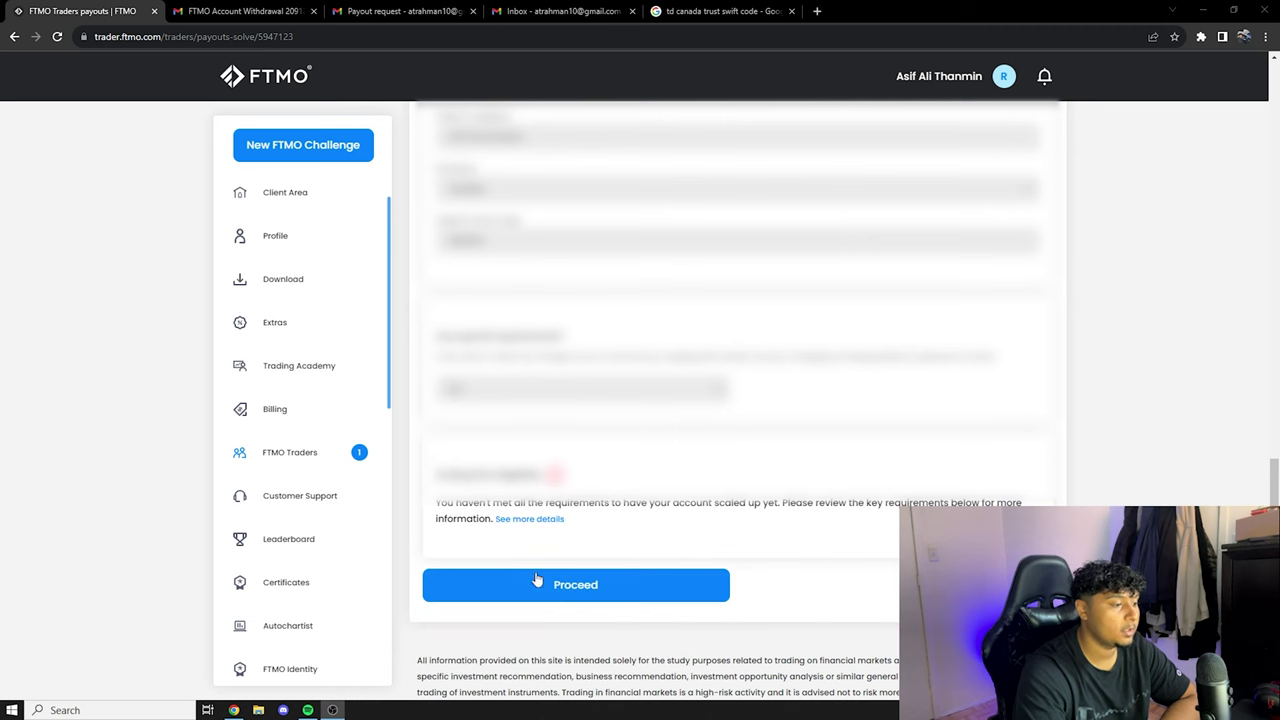
click(636, 596)
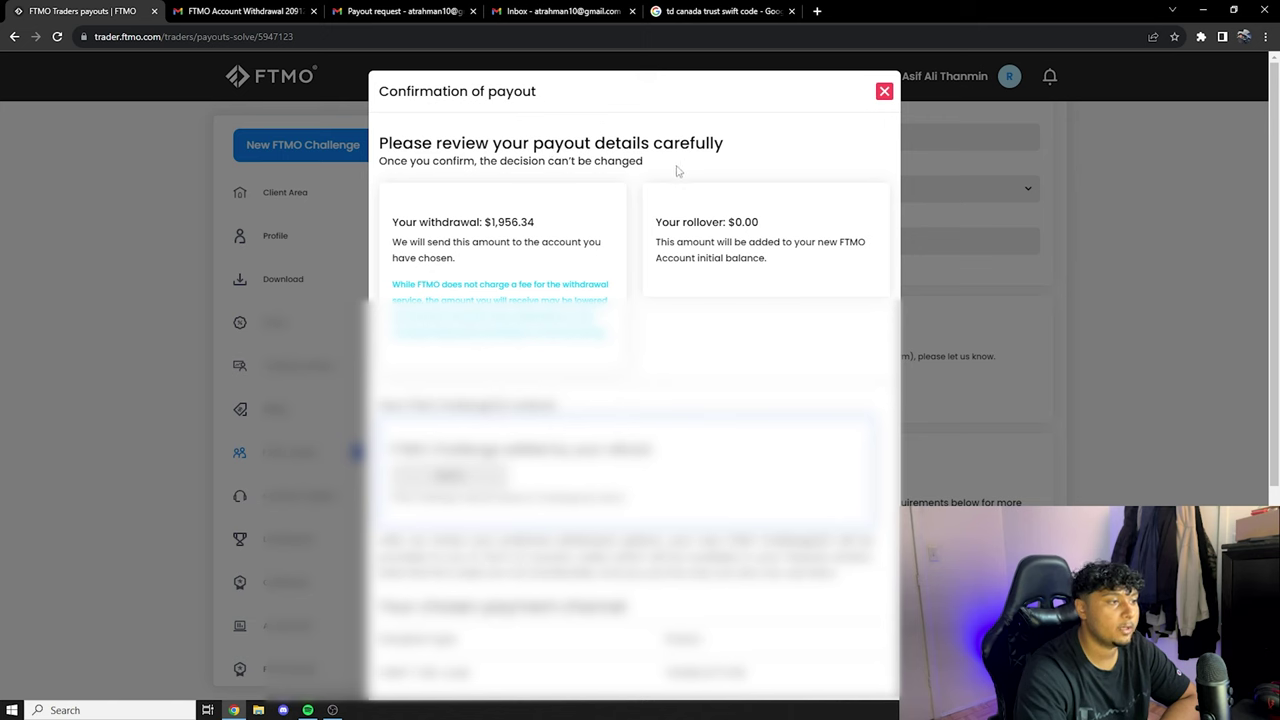
Review the withdrawal, rollover, ordered FTMO Challenge and payment channel details in the payout confirmation.
drag(482, 219, 562, 227)
double_click(757, 222)
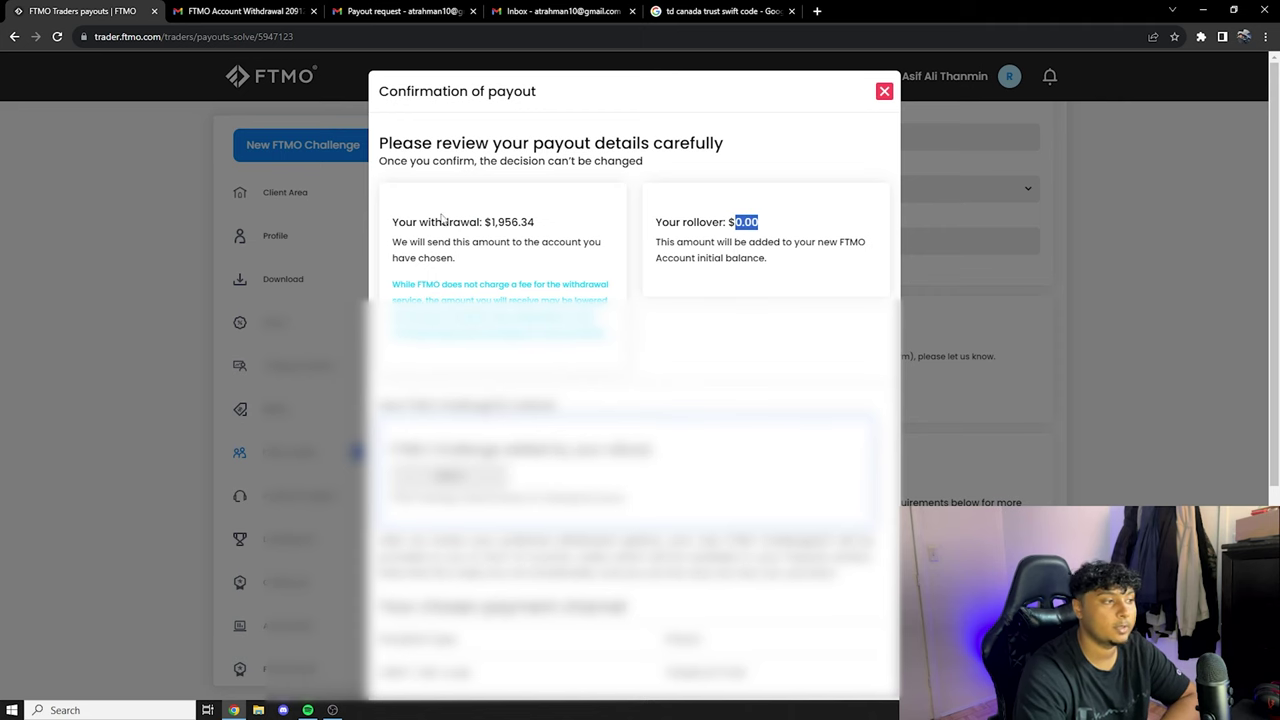
click(500, 219)
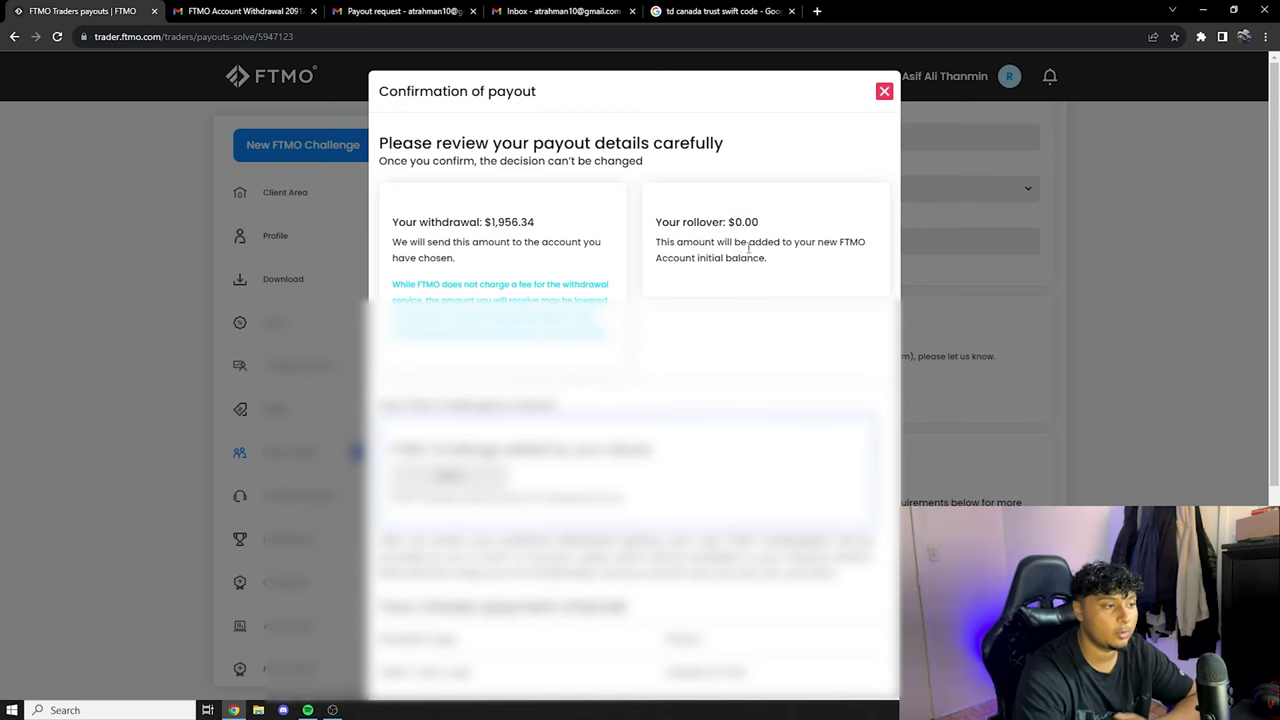
scroll(745, 245, down, 2)
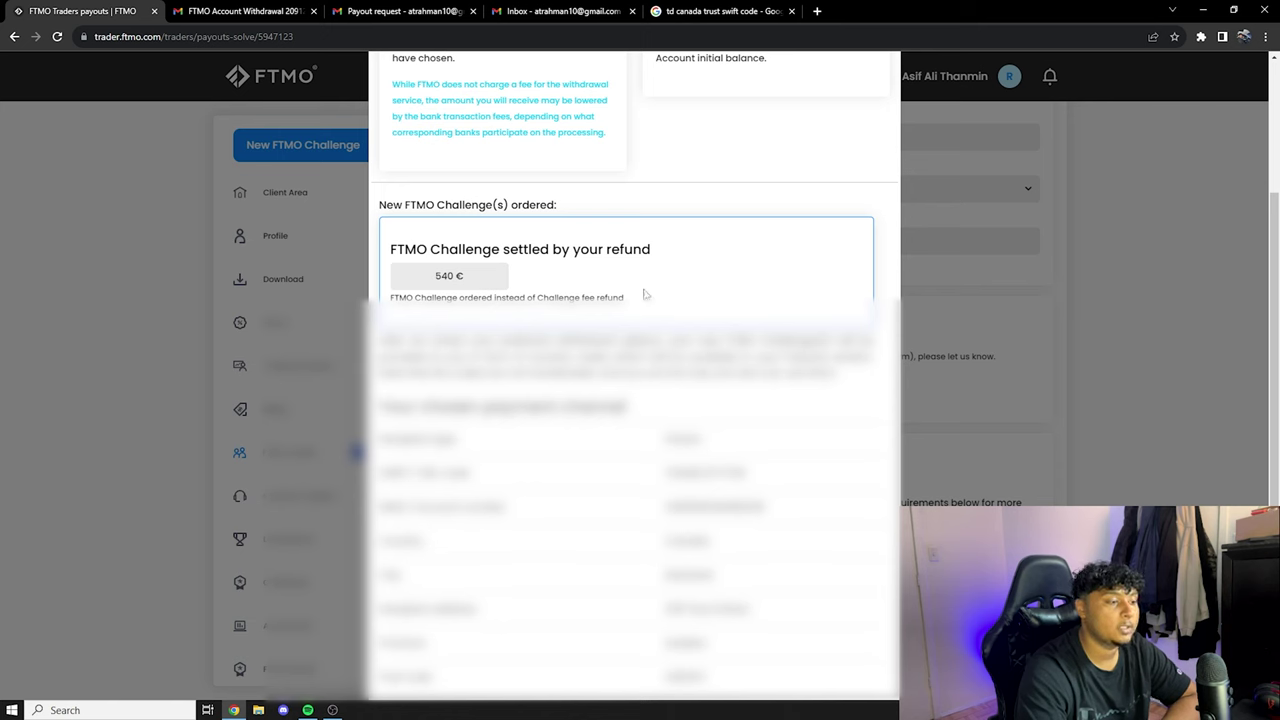
scroll(667, 311, down, 1)
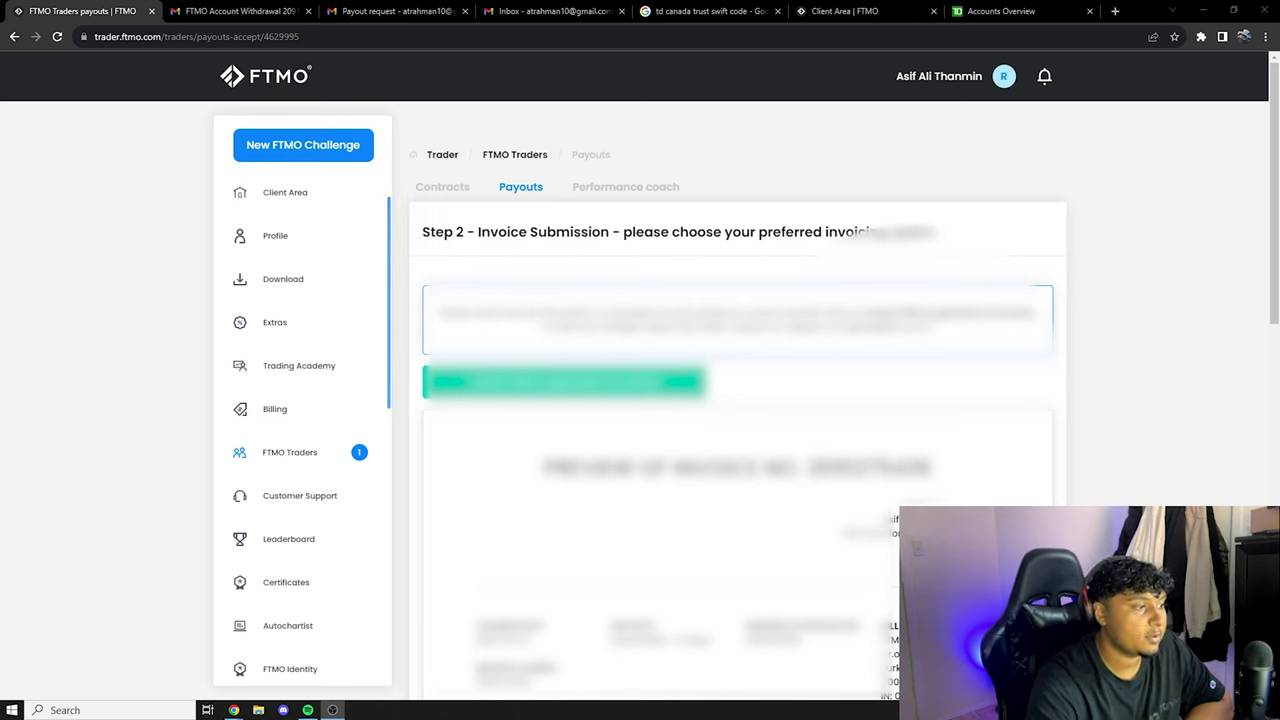
Examine the invoice preview and the available invoicing options in the Invoice Submission step.
drag(506, 232, 576, 232)
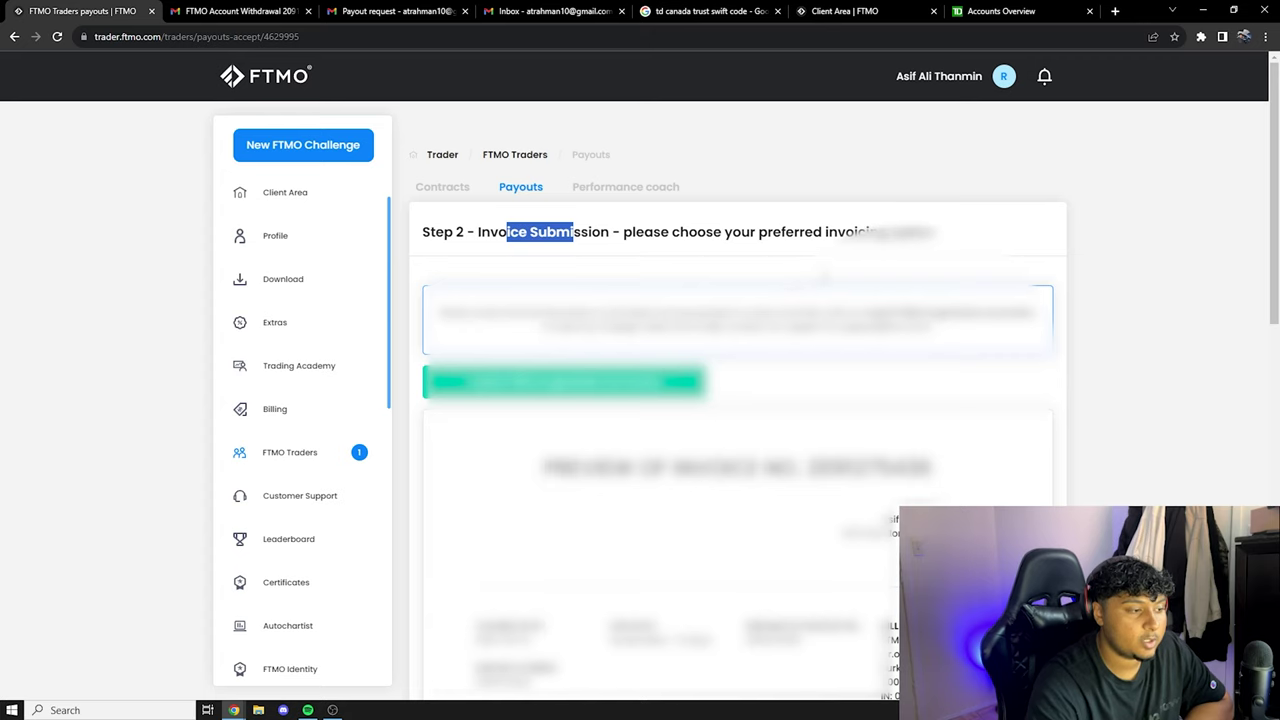
scroll(576, 232, down, 3)
scroll(490, 265, up, 1)
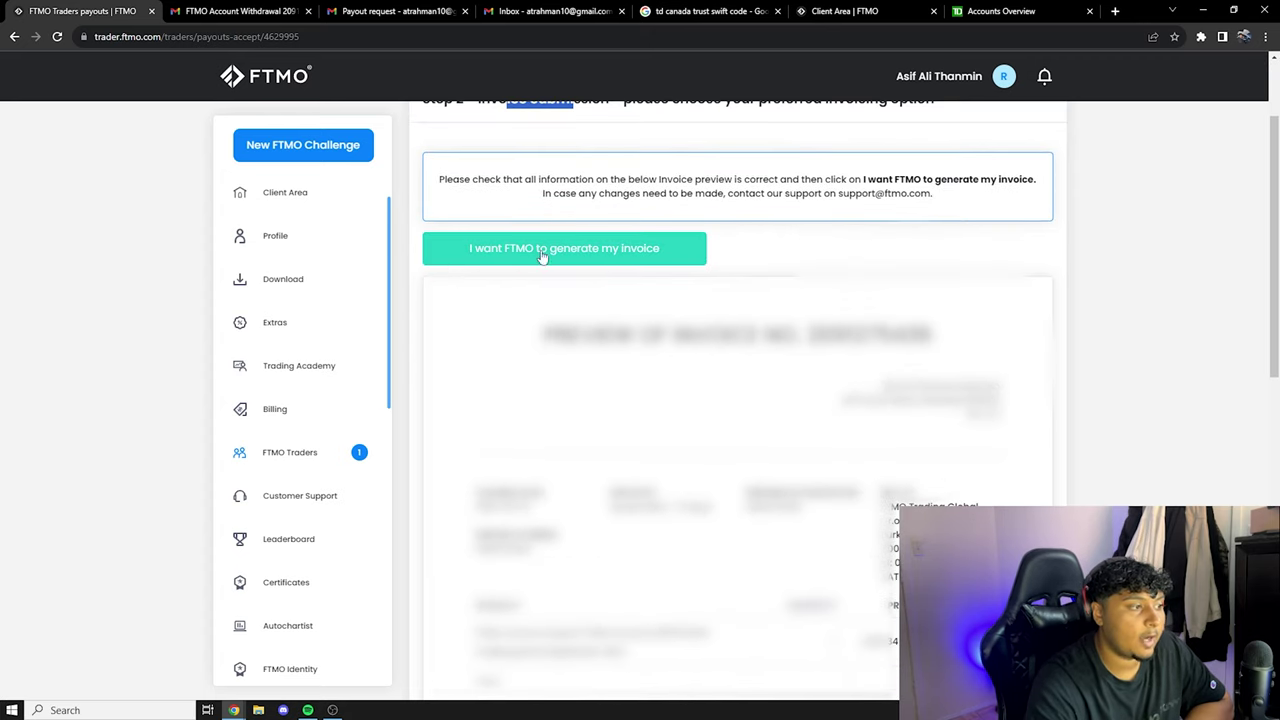
click(648, 262)
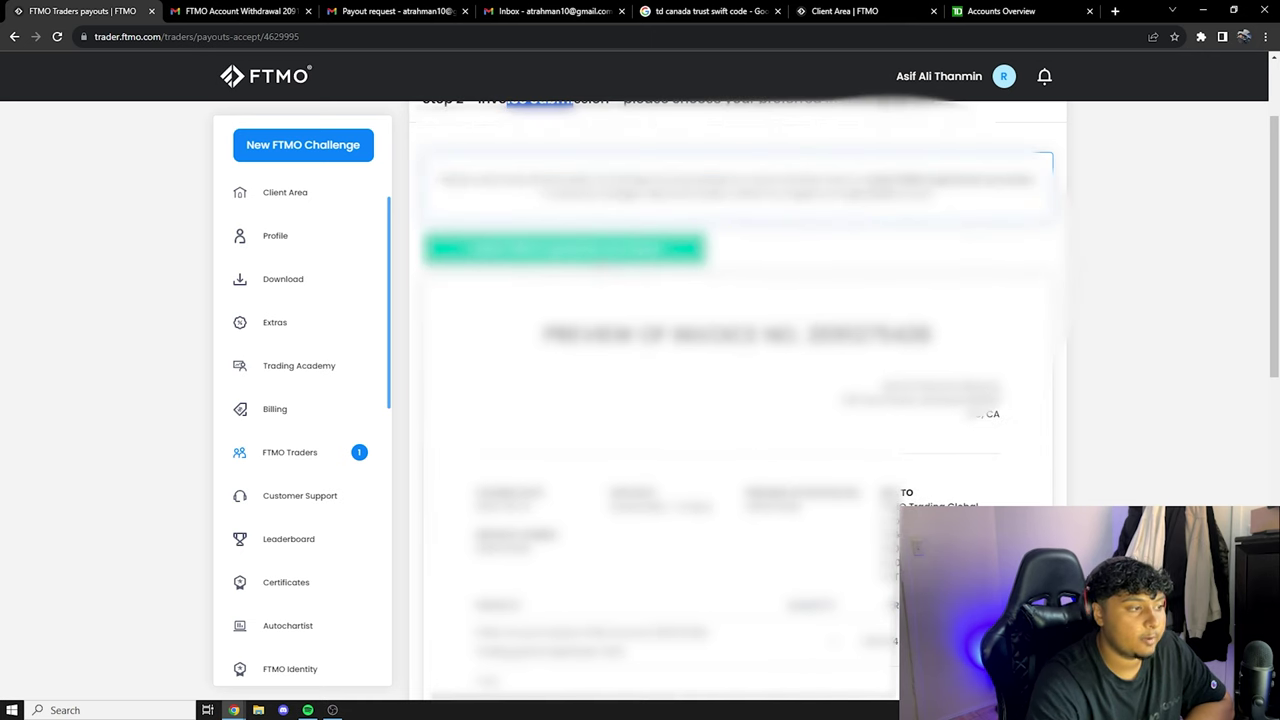
scroll(611, 254, down, 10)
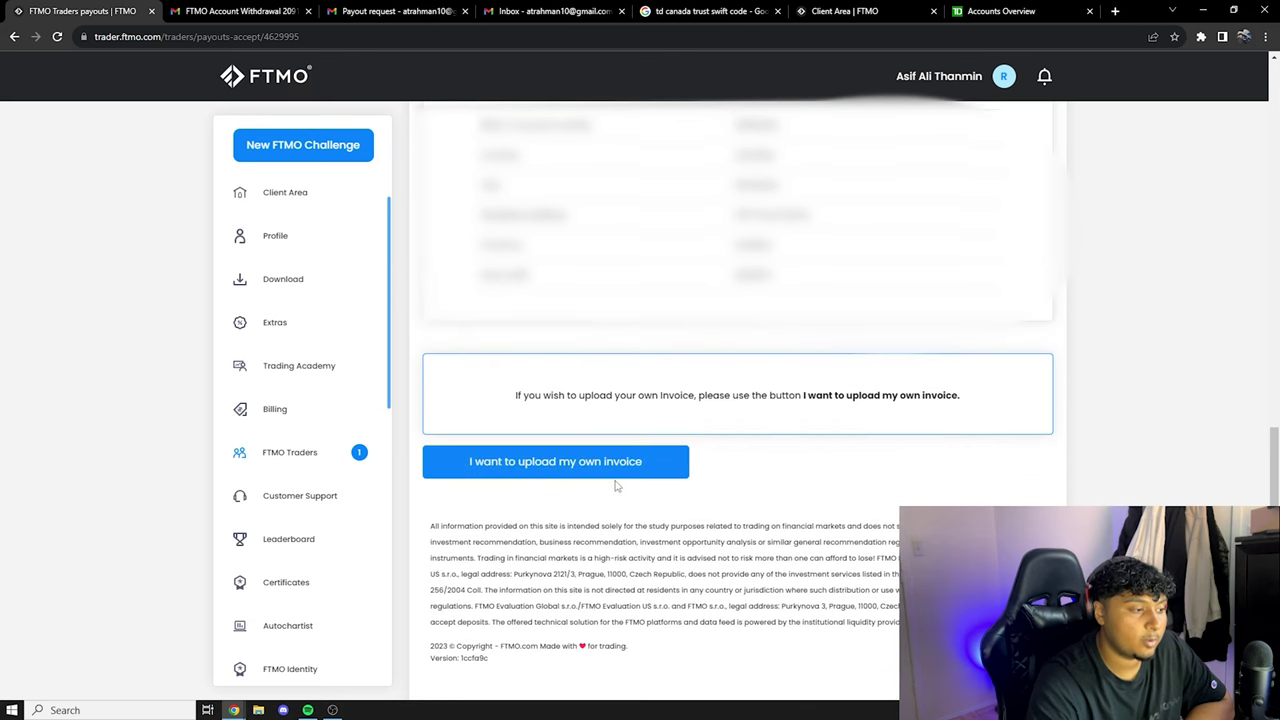
scroll(563, 470, up, 4)
scroll(587, 327, up, 3)
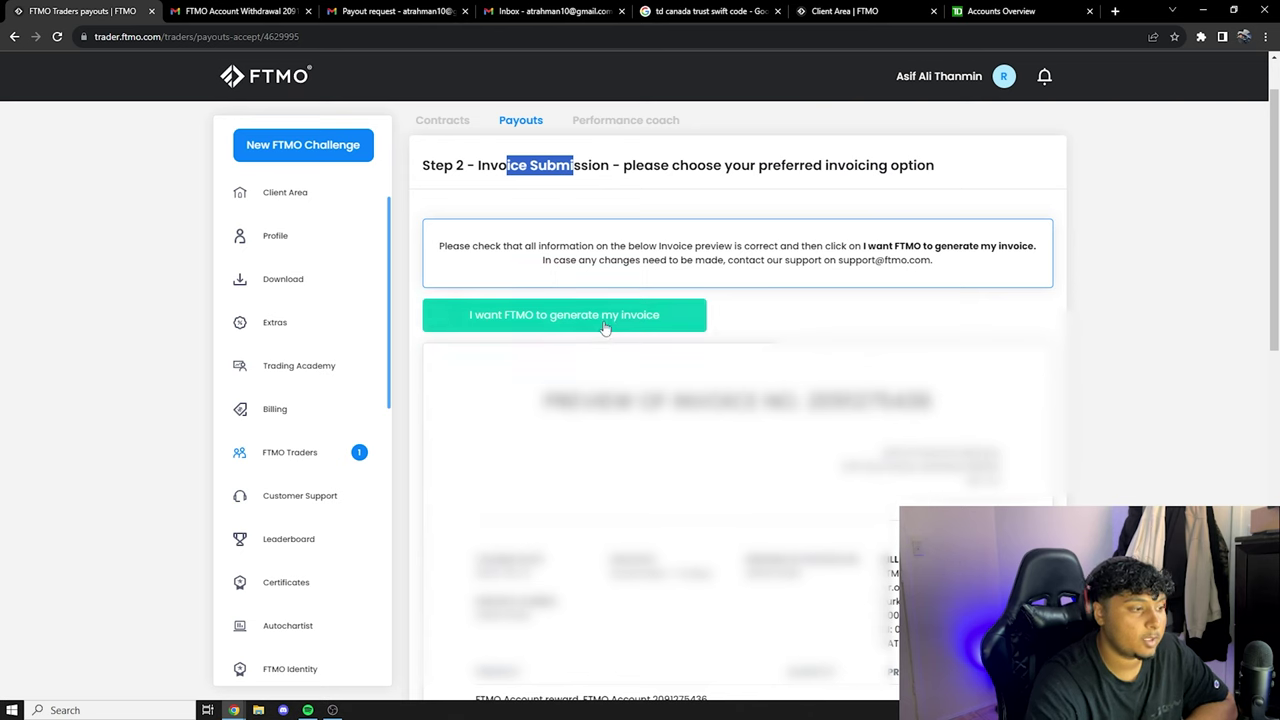
Choose to have FTMO generate the invoice, and accept and complete the payout process.
click(600, 325)
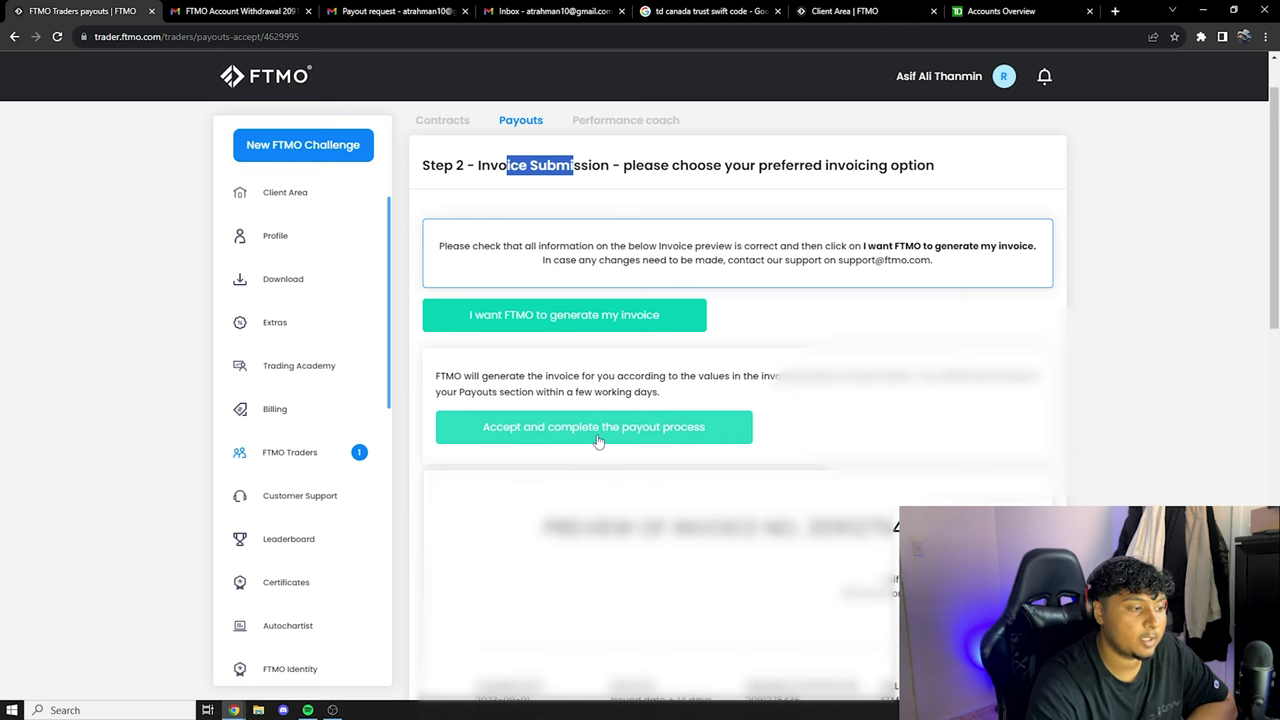
click(643, 435)
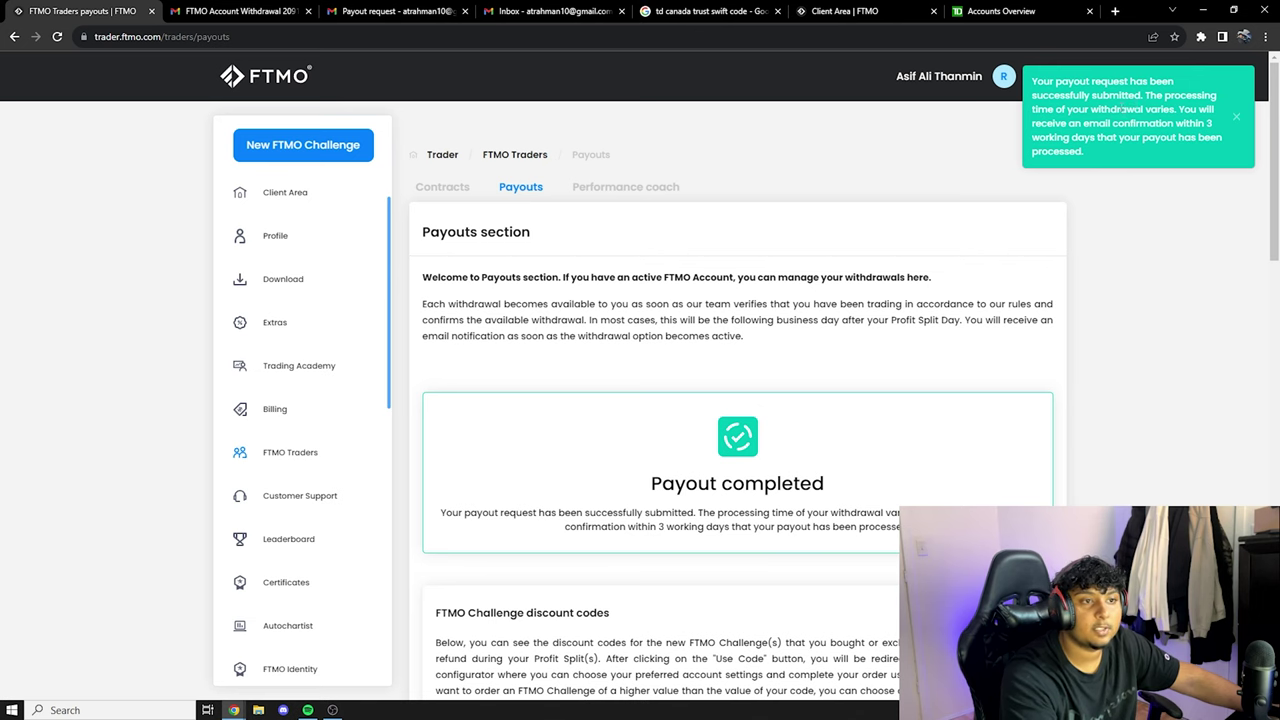
scroll(800, 272, down, 1)
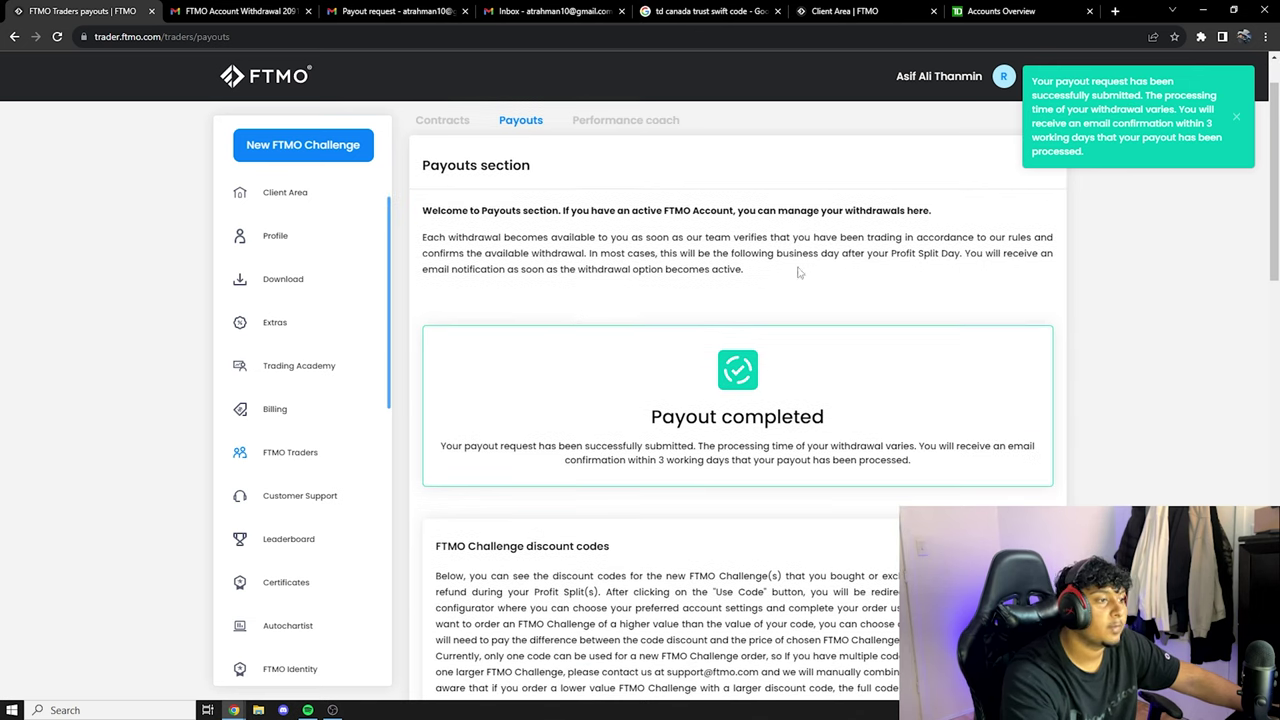
click(790, 436)
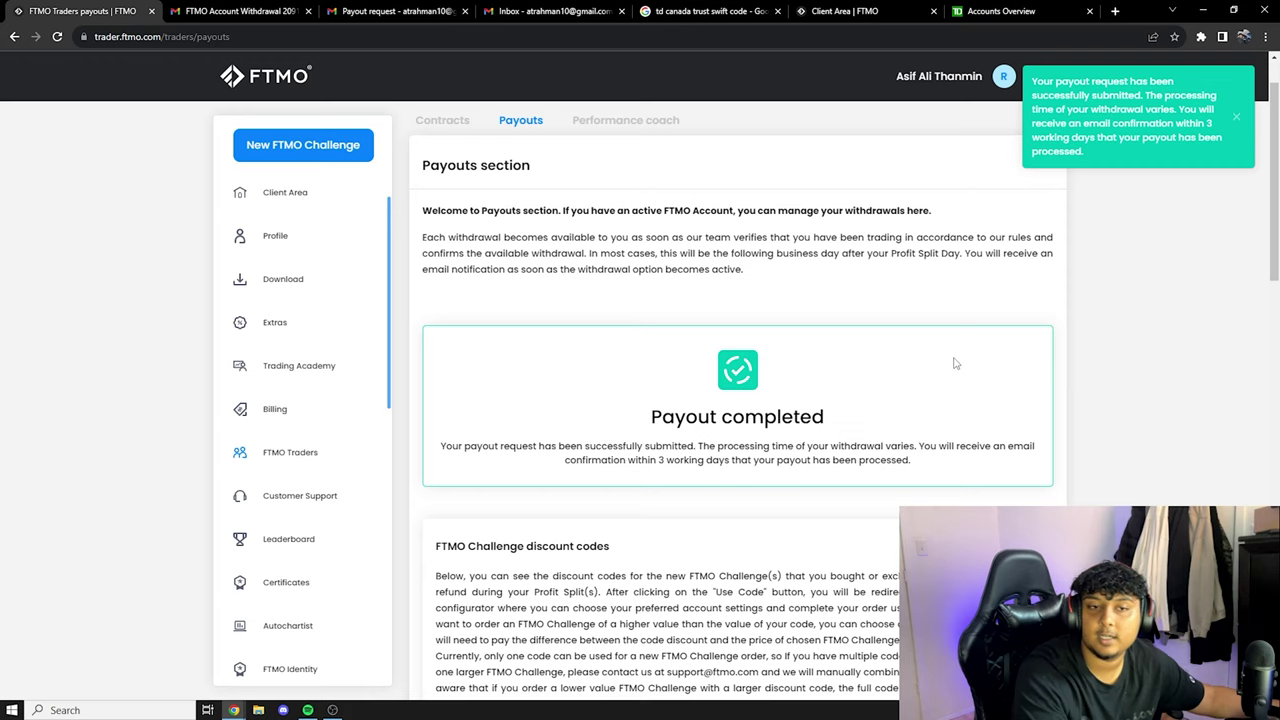